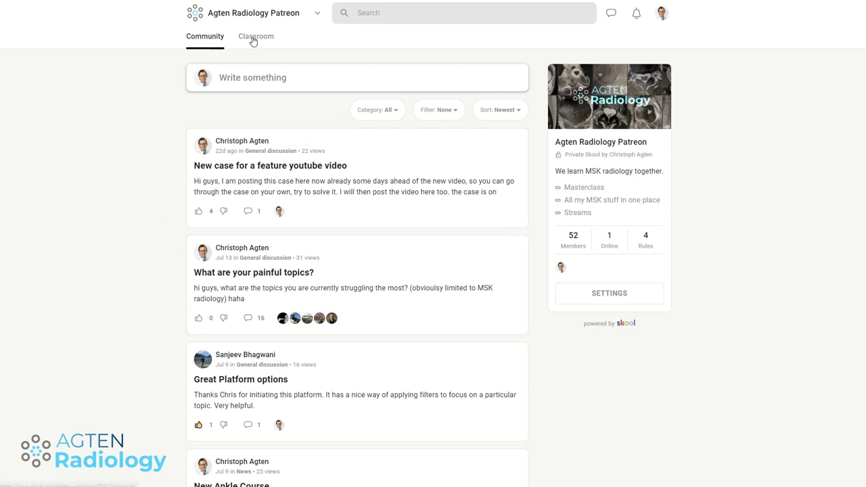
Open the Ankle Course in the classroom, re-expand its Ligaments section and open lesson 1.1 on lateral ankle ligaments
{"action": "left_click", "coordinate": [252, 41]}
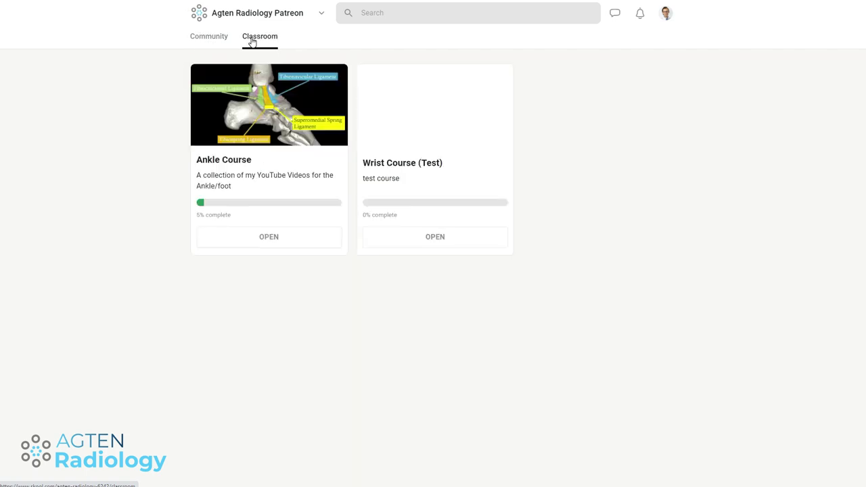
{"action": "left_click", "coordinate": [219, 169]}
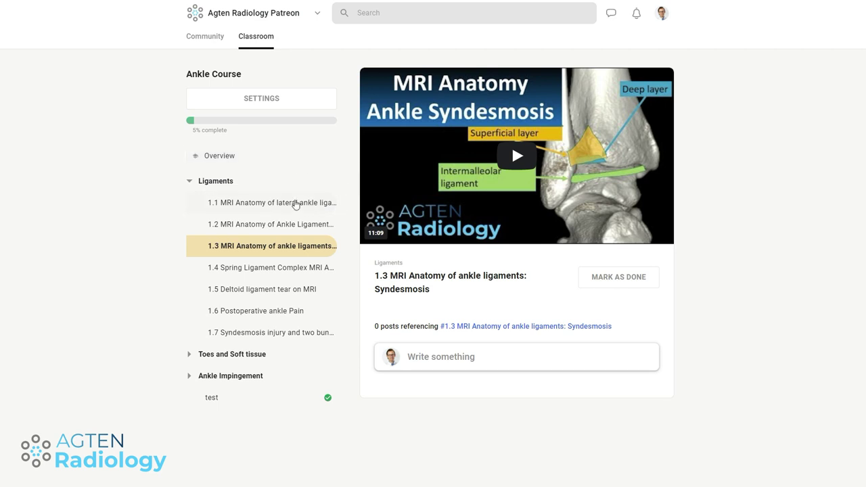
{"action": "left_click", "coordinate": [192, 183]}
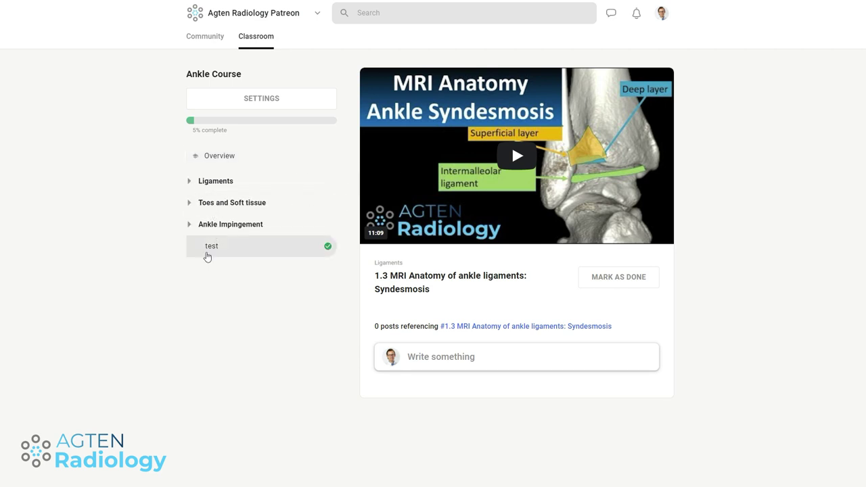
{"action": "left_click", "coordinate": [216, 182]}
{"action": "left_click", "coordinate": [248, 209]}
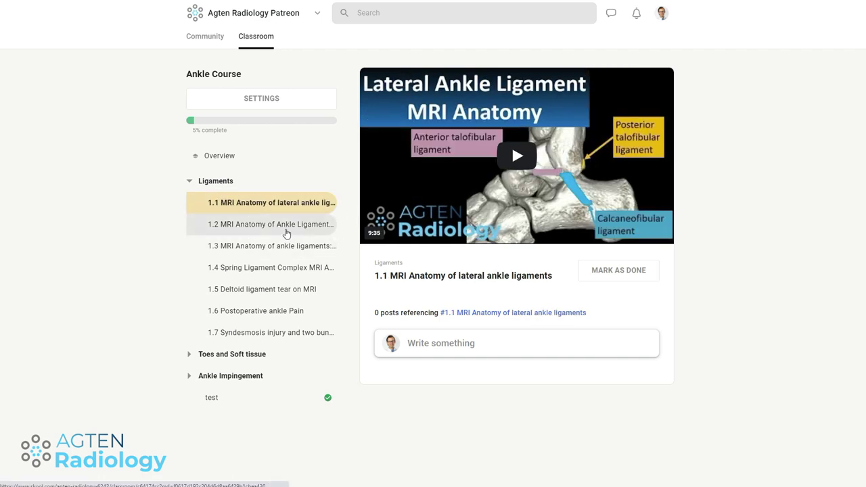
Browse the Ligaments lessons one by one from 1.2 through 1.7 Syndesmosis injury and two bundle ATFL
{"action": "left_click", "coordinate": [285, 230]}
{"action": "left_click", "coordinate": [285, 251]}
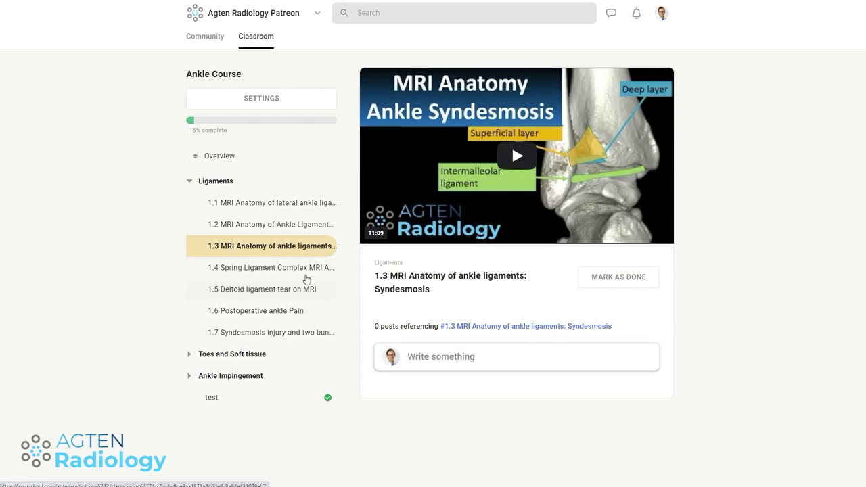
{"action": "left_click", "coordinate": [278, 271]}
{"action": "left_click", "coordinate": [270, 296]}
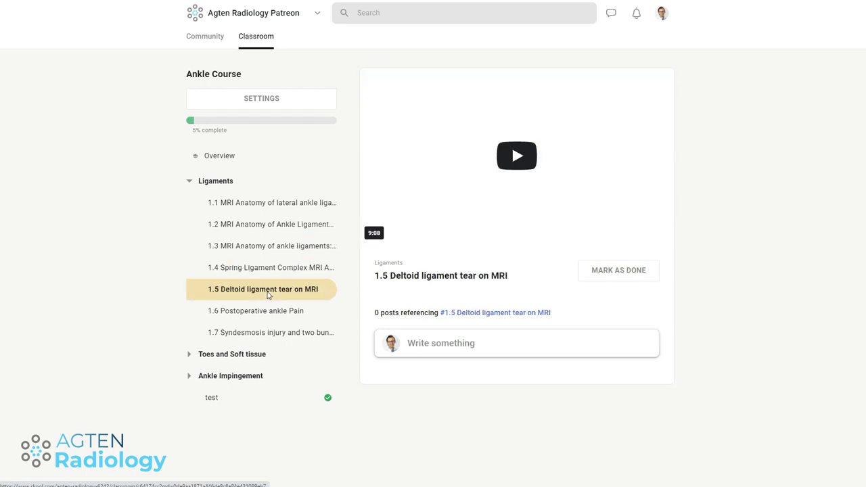
{"action": "left_click", "coordinate": [271, 311]}
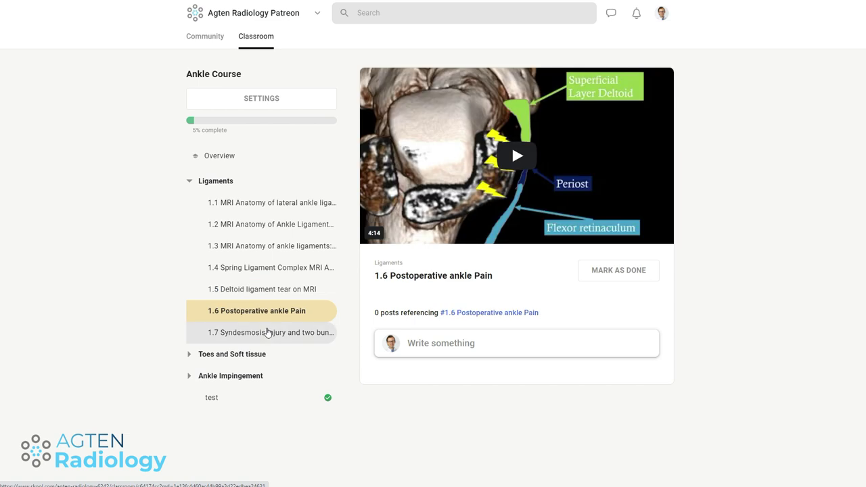
{"action": "left_click", "coordinate": [267, 333]}
Expand the Toes and Soft tissue and Ankle Impingement sections to look over their lessons
{"action": "left_click", "coordinate": [189, 354]}
{"action": "scroll", "coordinate": [255, 270], "scroll_direction": "down", "scroll_amount": 2}
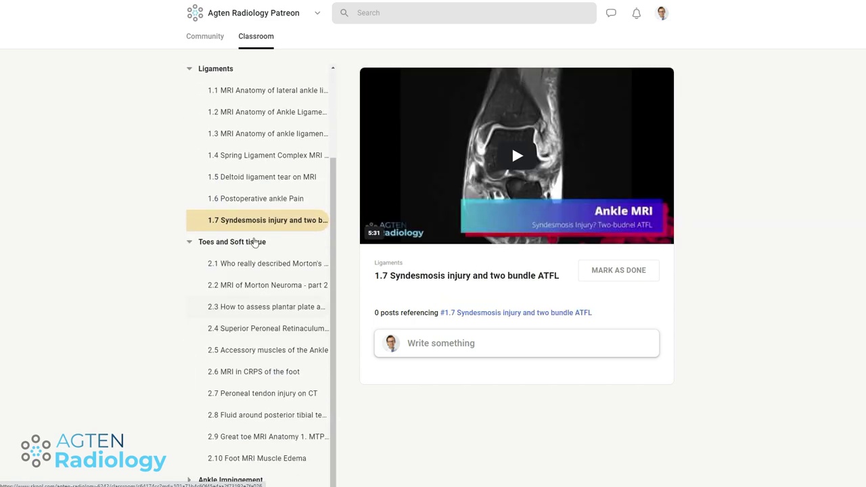
{"action": "scroll", "coordinate": [255, 242], "scroll_direction": "down", "scroll_amount": 1}
{"action": "scroll", "coordinate": [226, 397], "scroll_direction": "down", "scroll_amount": 3}
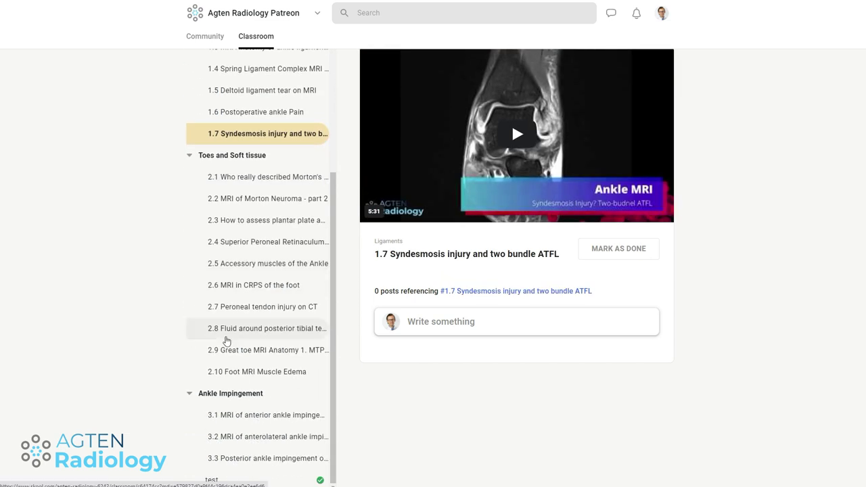
Mark lesson 1.1 MRI Anatomy of lateral ankle ligaments as done and look through the rest of the lesson list
{"action": "scroll", "coordinate": [232, 325], "scroll_direction": "up", "scroll_amount": 8}
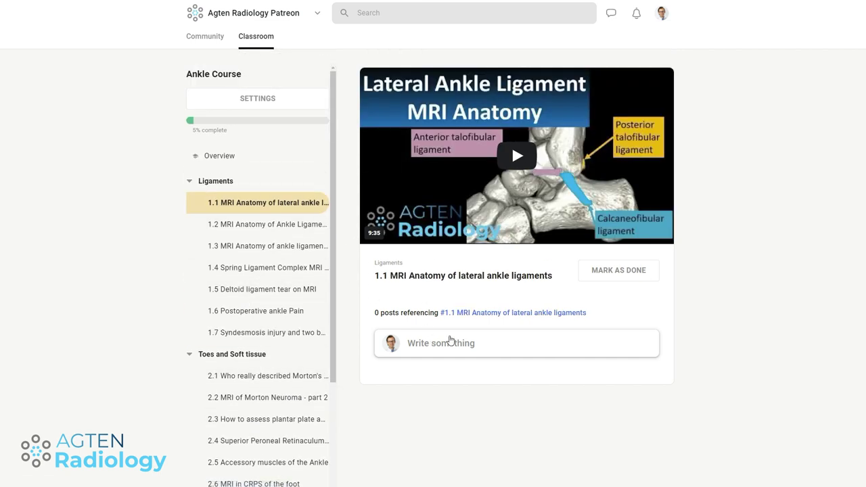
{"action": "left_click", "coordinate": [621, 274]}
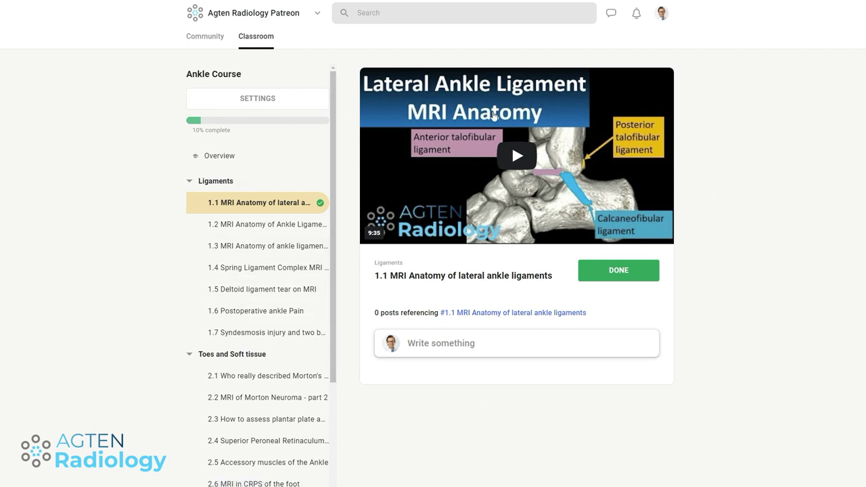
{"action": "scroll", "coordinate": [233, 225], "scroll_direction": "down", "scroll_amount": 2}
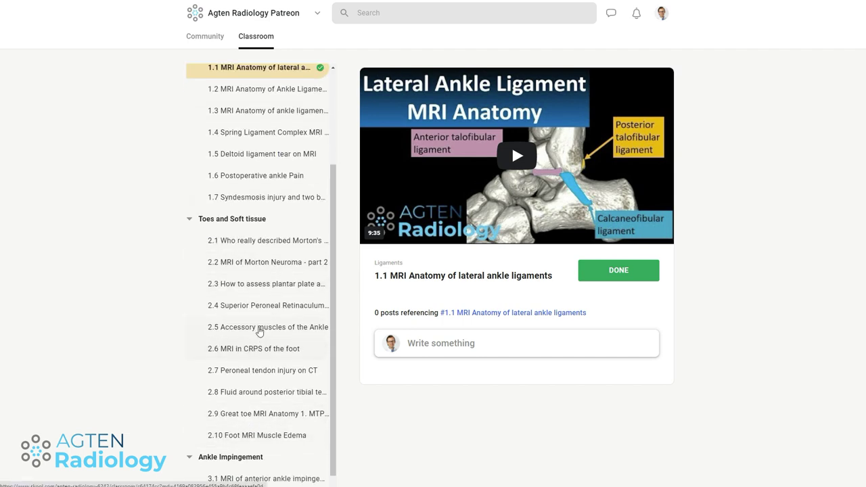
{"action": "scroll", "coordinate": [275, 426], "scroll_direction": "down", "scroll_amount": 1}
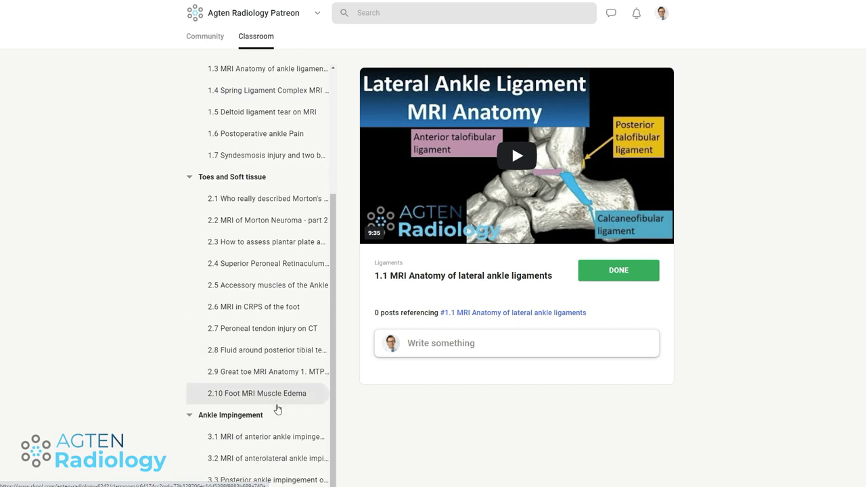
{"action": "scroll", "coordinate": [284, 398], "scroll_direction": "up", "scroll_amount": 2}
{"action": "scroll", "coordinate": [286, 398], "scroll_direction": "up", "scroll_amount": 1}
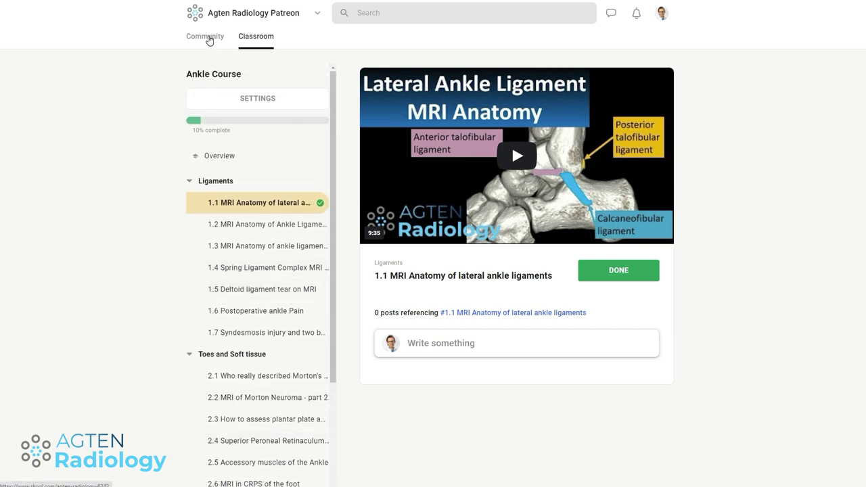
Leave the course for the community, switch to the creator's Patreon page and examine the membership levels
{"action": "left_click", "coordinate": [210, 39]}
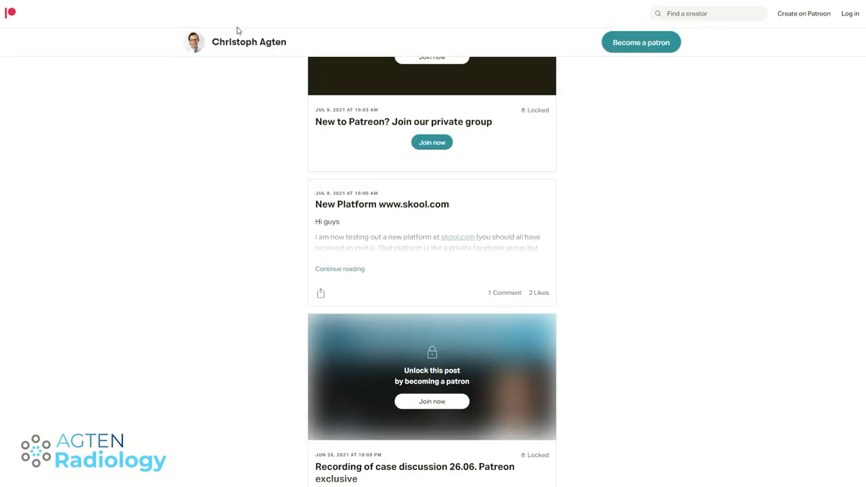
{"action": "scroll", "coordinate": [242, 222], "scroll_direction": "up", "scroll_amount": 5}
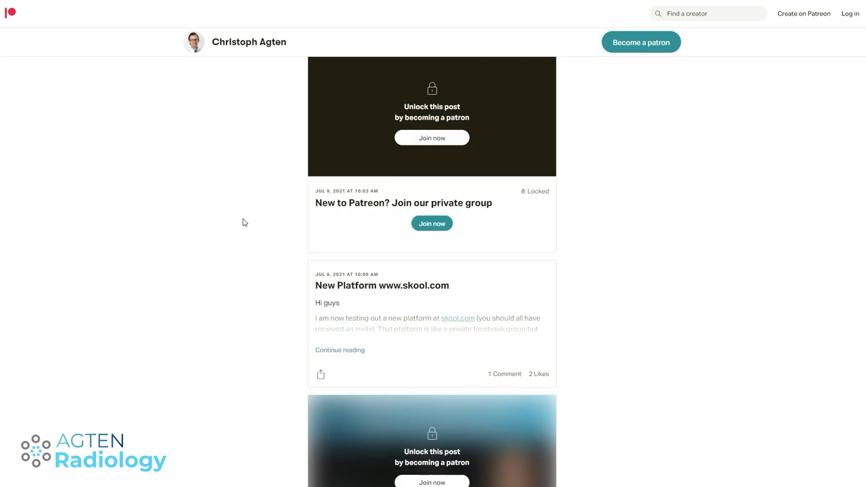
{"action": "scroll", "coordinate": [221, 202], "scroll_direction": "up", "scroll_amount": 15}
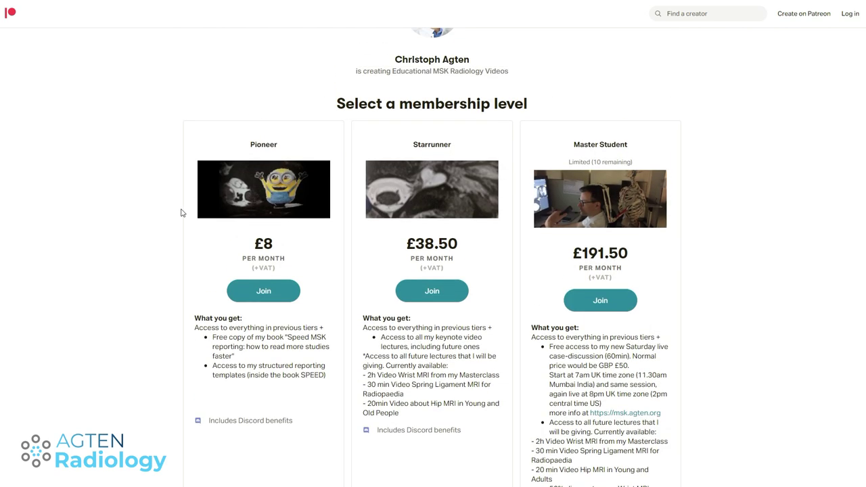
{"action": "scroll", "coordinate": [209, 257], "scroll_direction": "down", "scroll_amount": 3}
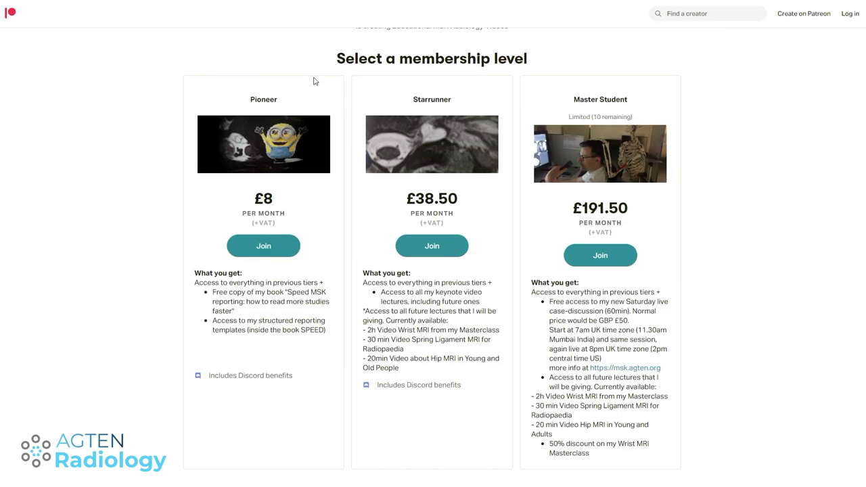
{"action": "scroll", "coordinate": [342, 95], "scroll_direction": "up", "scroll_amount": 4}
{"action": "scroll", "coordinate": [214, 261], "scroll_direction": "down", "scroll_amount": 3}
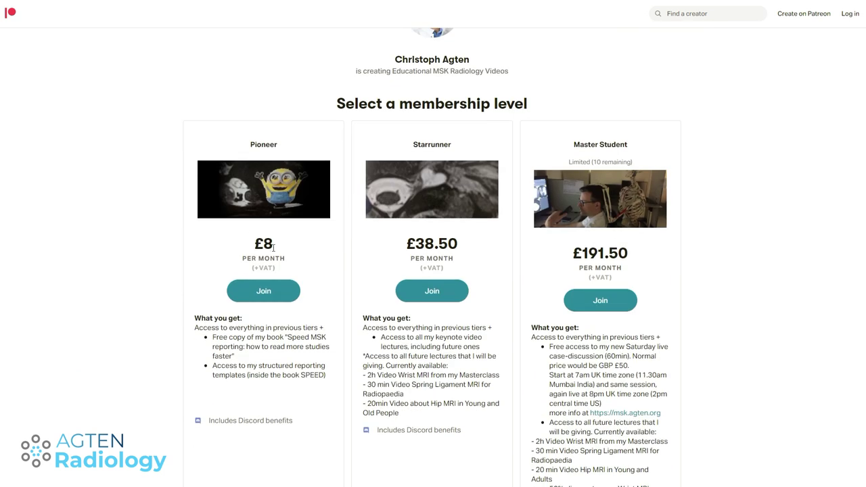
Highlight the Pioneer price, the Starrunner video lectures and the Master Student Saturday live case-discussion benefit
{"action": "left_click_drag", "start_coordinate": [273, 247], "coordinate": [250, 253]}
{"action": "left_click", "coordinate": [257, 388]}
{"action": "left_click_drag", "start_coordinate": [368, 374], "coordinate": [409, 416]}
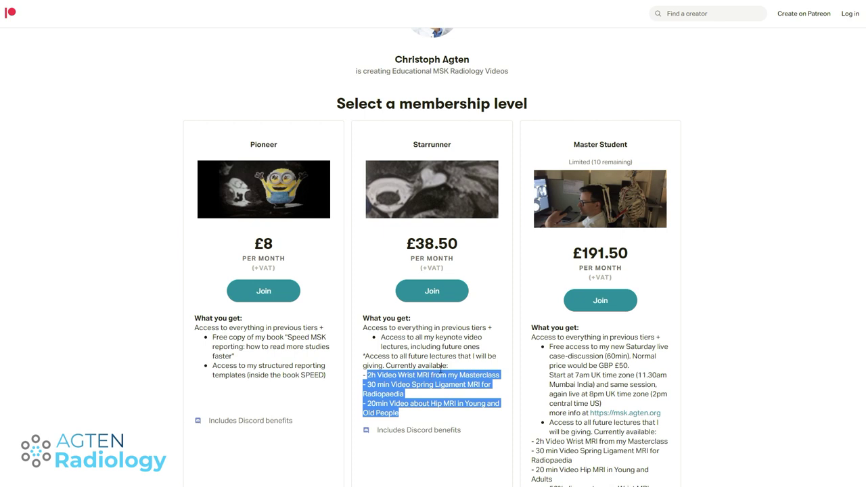
{"action": "scroll", "coordinate": [571, 405], "scroll_direction": "down", "scroll_amount": 1}
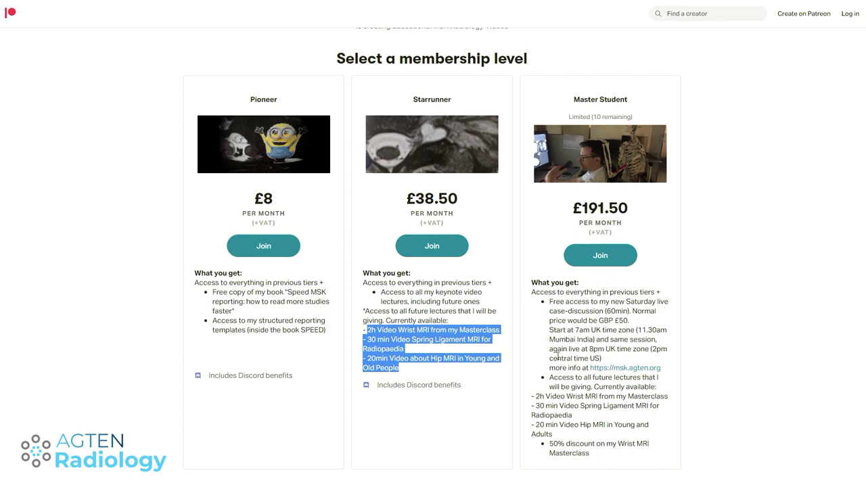
{"action": "left_click_drag", "start_coordinate": [559, 302], "coordinate": [621, 313]}
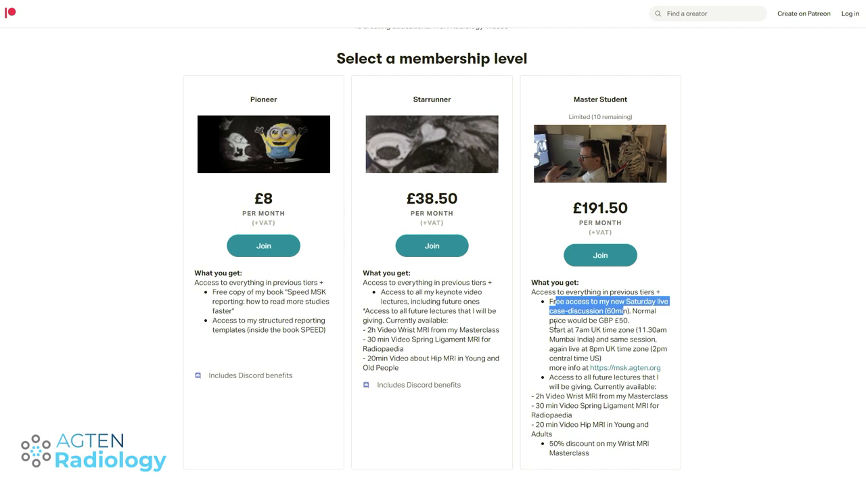
Switch to the shoulder MRI in the MedDream viewer, enlarge the axial series and return to the four-pane layout
{"action": "scroll", "coordinate": [386, 383], "scroll_direction": "up", "scroll_amount": 4}
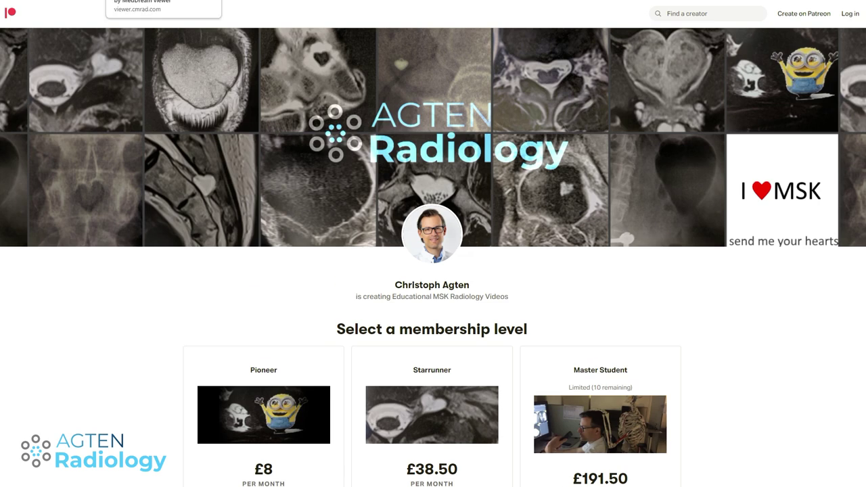
{"action": "left_click", "coordinate": [159, 2]}
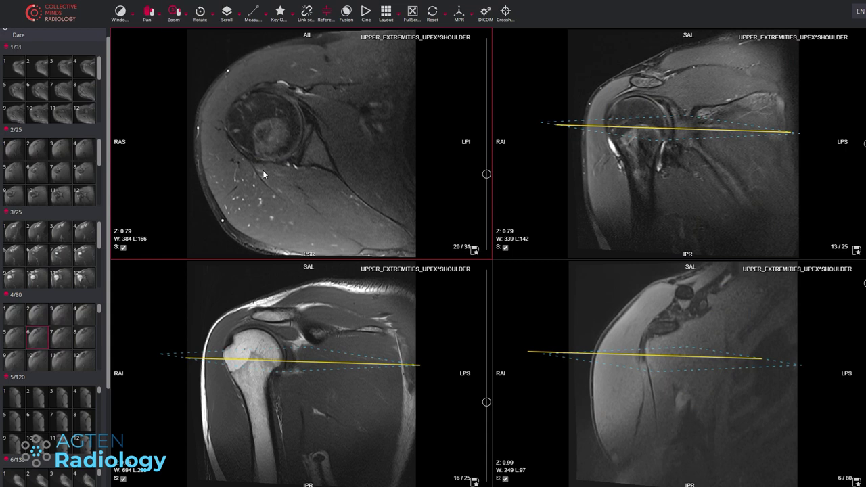
{"action": "double_click", "coordinate": [328, 185]}
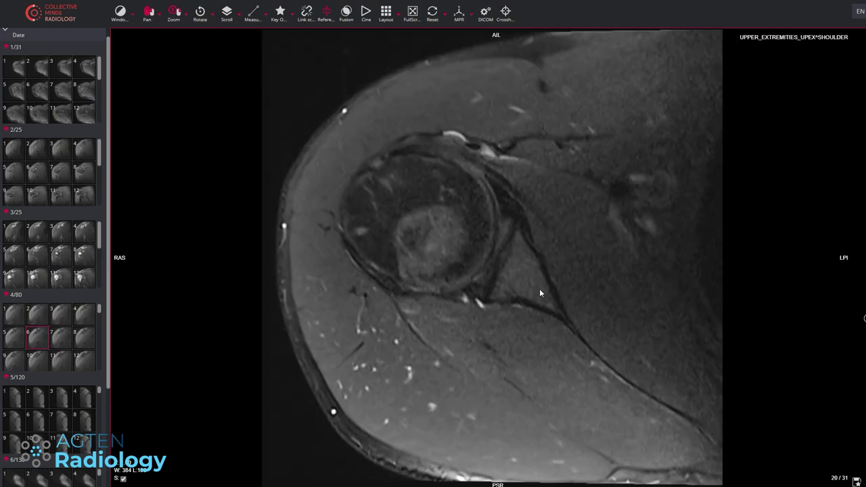
{"action": "double_click", "coordinate": [596, 186]}
{"action": "scroll", "coordinate": [612, 187], "scroll_direction": "down", "scroll_amount": 1}
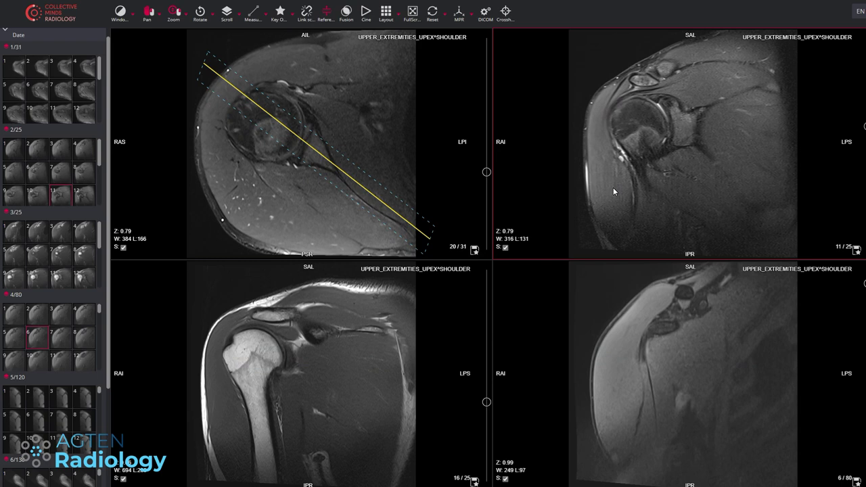
Enlarge the 25-slice coronal shoulder series and examine the humeral head and surrounding structures through its slices
{"action": "double_click", "coordinate": [653, 166]}
{"action": "scroll", "coordinate": [516, 267], "scroll_direction": "up", "scroll_amount": 7}
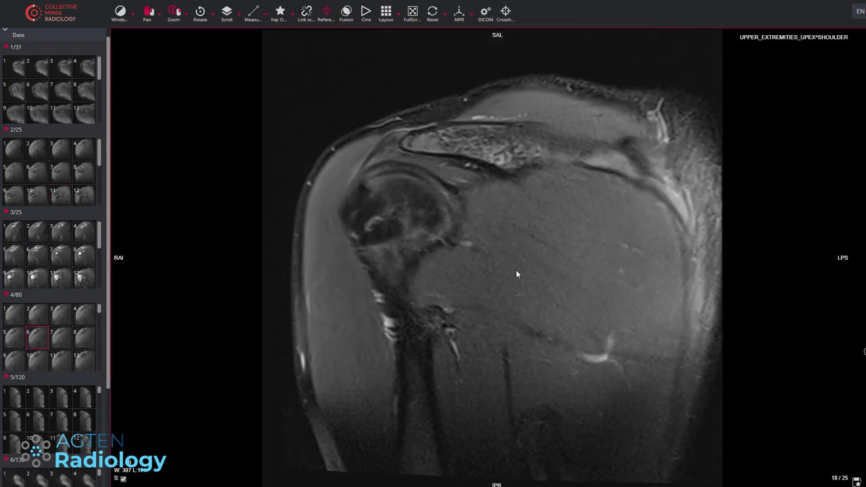
{"action": "scroll", "coordinate": [517, 289], "scroll_direction": "down", "scroll_amount": 12}
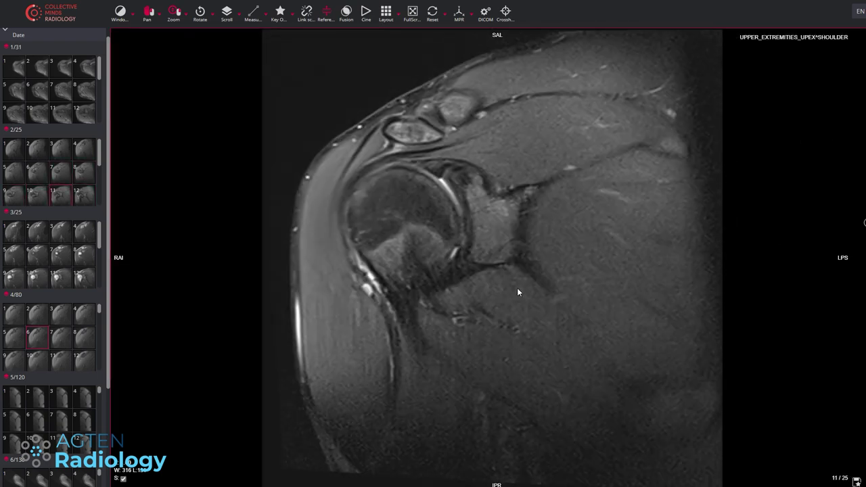
{"action": "scroll", "coordinate": [509, 285], "scroll_direction": "up", "scroll_amount": 6}
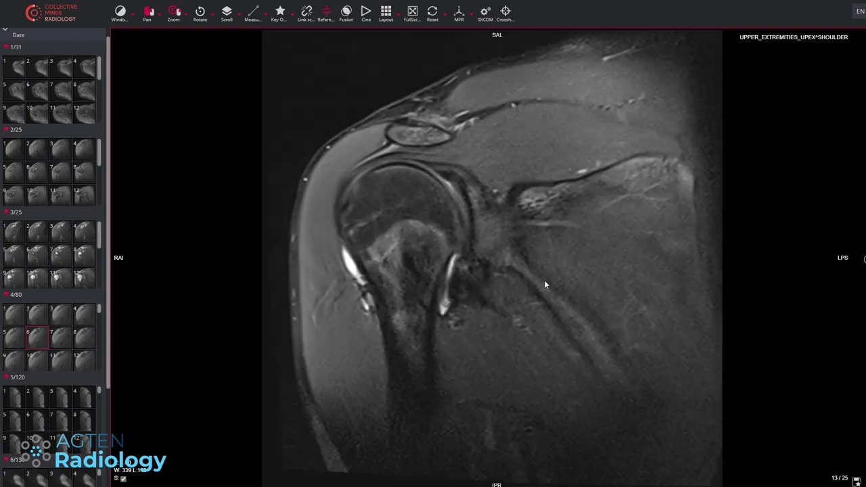
{"action": "left_click_drag", "start_coordinate": [863, 259], "coordinate": [819, 251]}
{"action": "scroll", "coordinate": [819, 255], "scroll_direction": "down", "scroll_amount": 4}
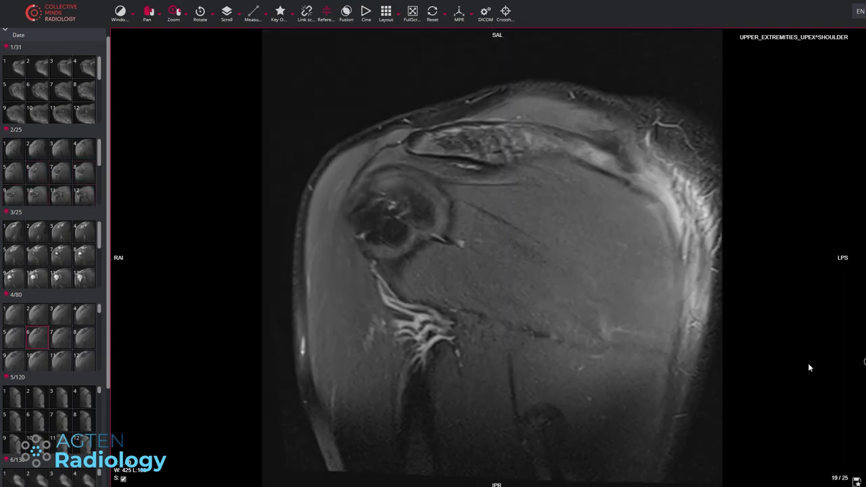
{"action": "scroll", "coordinate": [820, 309], "scroll_direction": "up", "scroll_amount": 10}
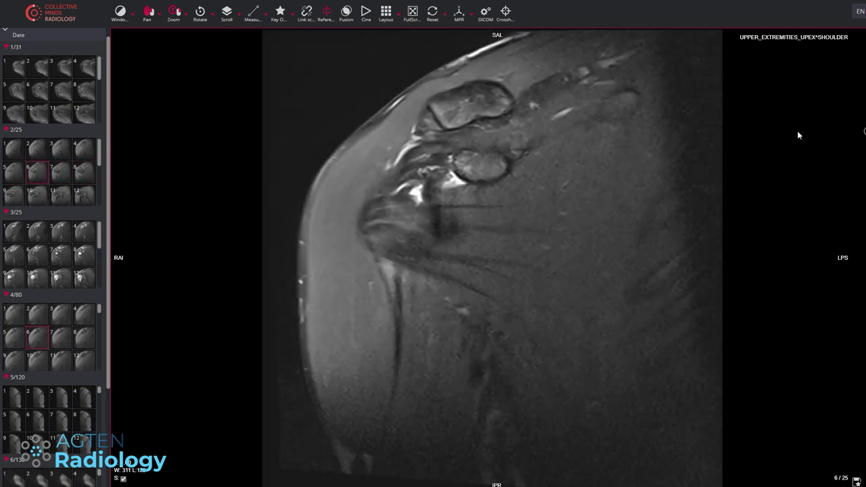
{"action": "scroll", "coordinate": [784, 135], "scroll_direction": "down", "scroll_amount": 4}
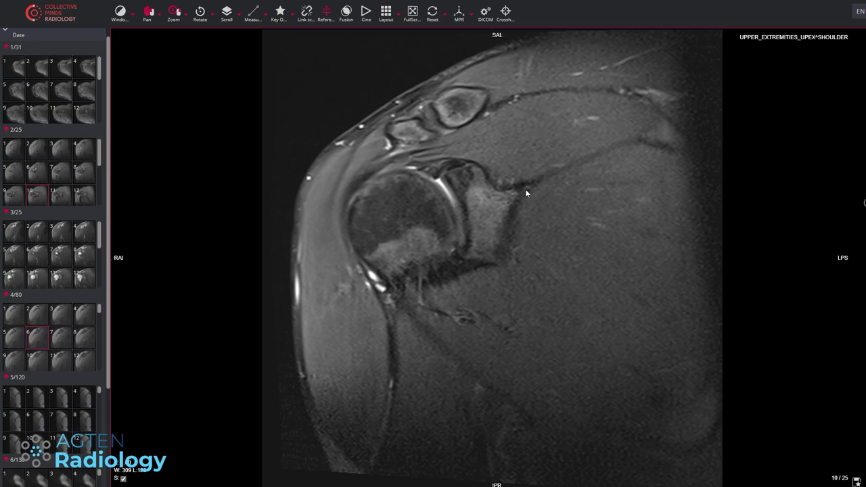
Switch from the coronal to the enlarged 31-slice axial series, examine the acromion and upper humeral head slices, and return to four panes
{"action": "double_click", "coordinate": [515, 139]}
{"action": "double_click", "coordinate": [347, 163]}
{"action": "scroll", "coordinate": [443, 230], "scroll_direction": "up", "scroll_amount": 8}
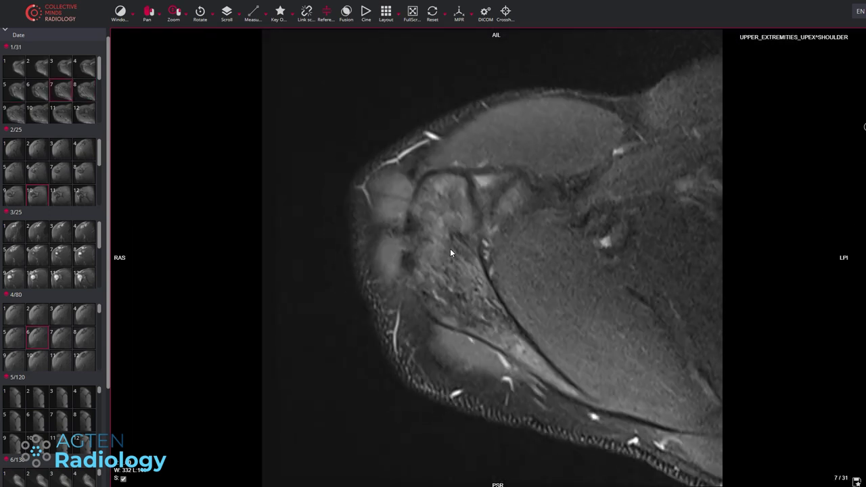
{"action": "scroll", "coordinate": [454, 215], "scroll_direction": "down", "scroll_amount": 3}
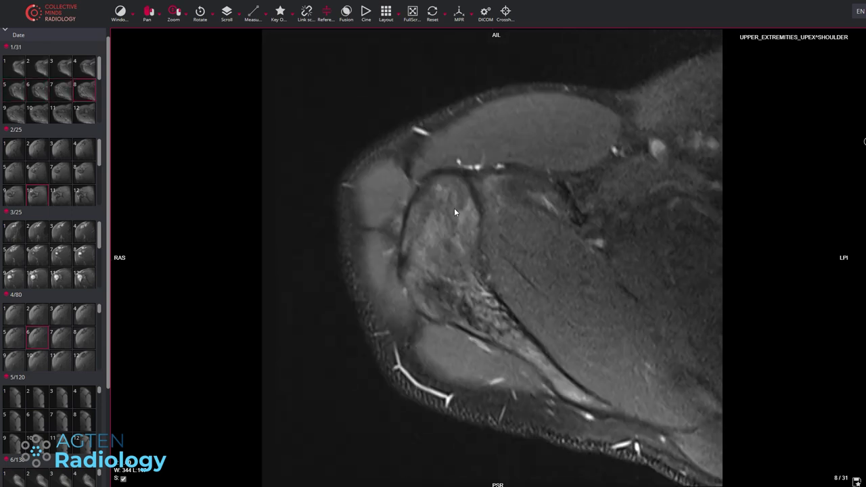
{"action": "scroll", "coordinate": [454, 214], "scroll_direction": "up", "scroll_amount": 3}
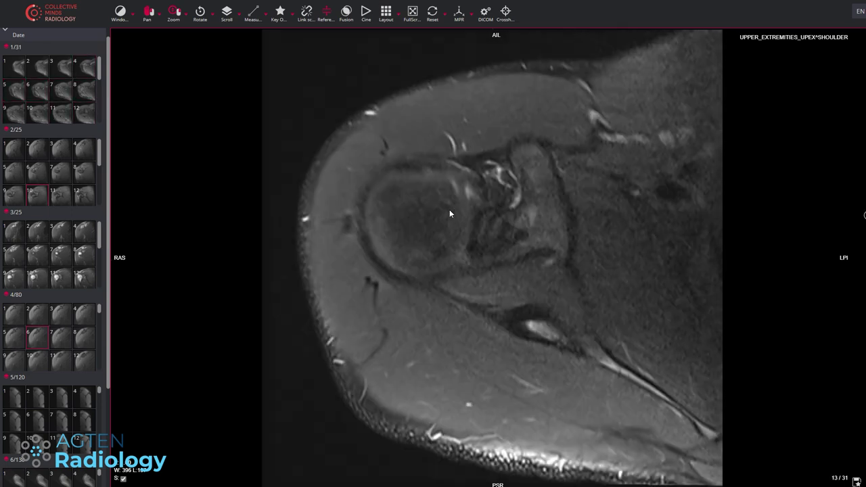
{"action": "double_click", "coordinate": [450, 209]}
Enlarge the 25-slice fat-suppressed coronal series, examine the rotator cuff over the humeral head through its slices with magnification, and return to four panes
{"action": "double_click", "coordinate": [612, 147]}
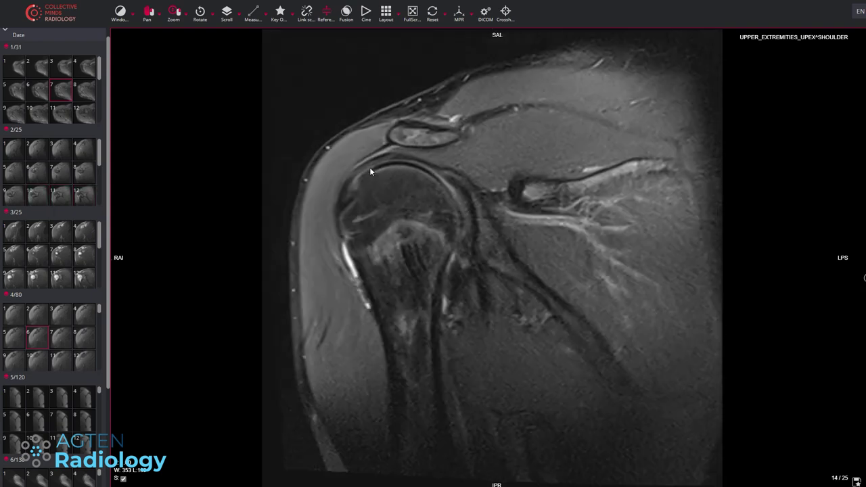
{"action": "scroll", "coordinate": [371, 168], "scroll_direction": "down", "scroll_amount": 4}
{"action": "scroll", "coordinate": [346, 194], "scroll_direction": "down", "scroll_amount": 3}
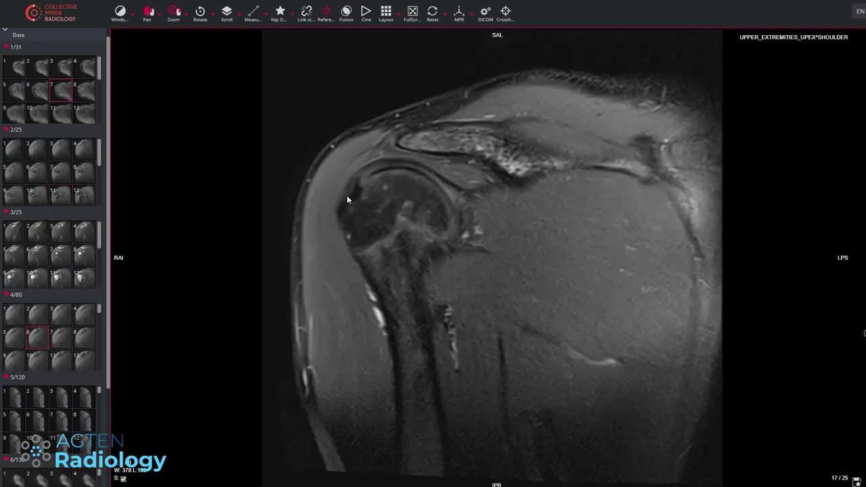
{"action": "scroll", "coordinate": [343, 193], "scroll_direction": "up", "scroll_amount": 6}
{"action": "scroll", "coordinate": [360, 178], "scroll_direction": "down", "scroll_amount": 2}
{"action": "scroll", "coordinate": [366, 168], "scroll_direction": "up", "scroll_amount": 2}
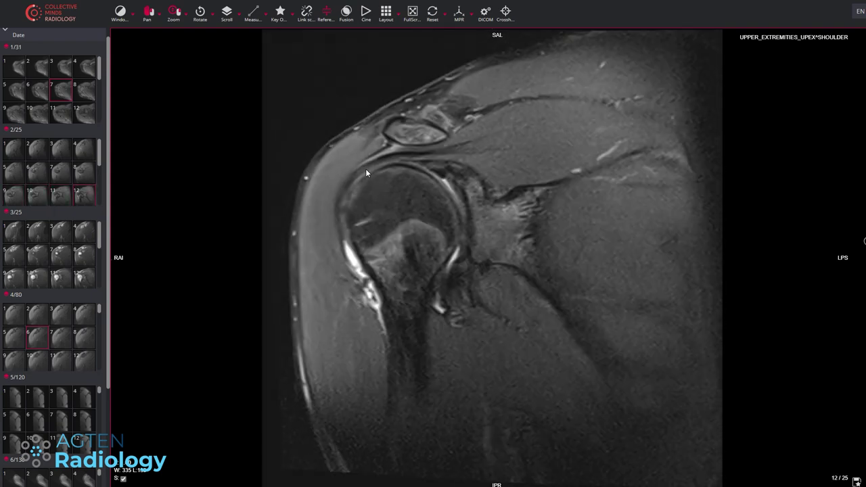
{"action": "scroll", "coordinate": [387, 158], "scroll_direction": "down", "scroll_amount": 3}
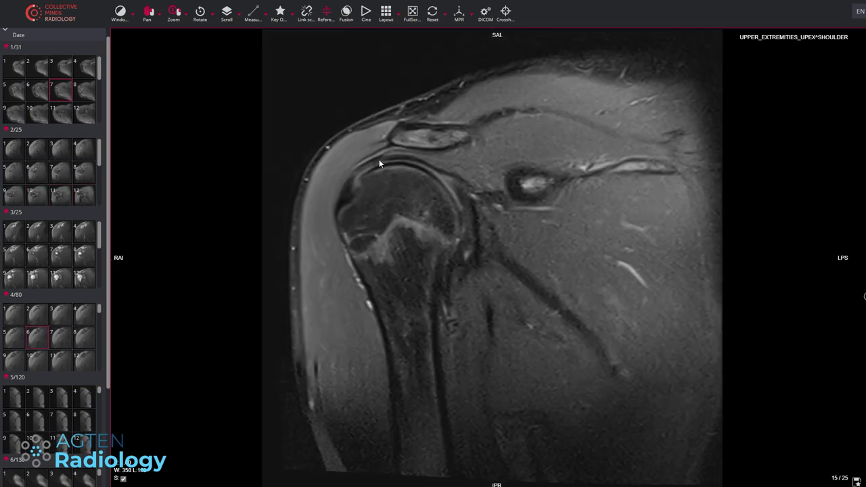
{"action": "scroll", "coordinate": [358, 174], "scroll_direction": "up", "scroll_amount": 3}
{"action": "left_click_drag", "start_coordinate": [202, 220], "coordinate": [203, 194]}
{"action": "scroll", "coordinate": [461, 167], "scroll_direction": "down", "scroll_amount": 2}
{"action": "scroll", "coordinate": [463, 164], "scroll_direction": "down", "scroll_amount": 2}
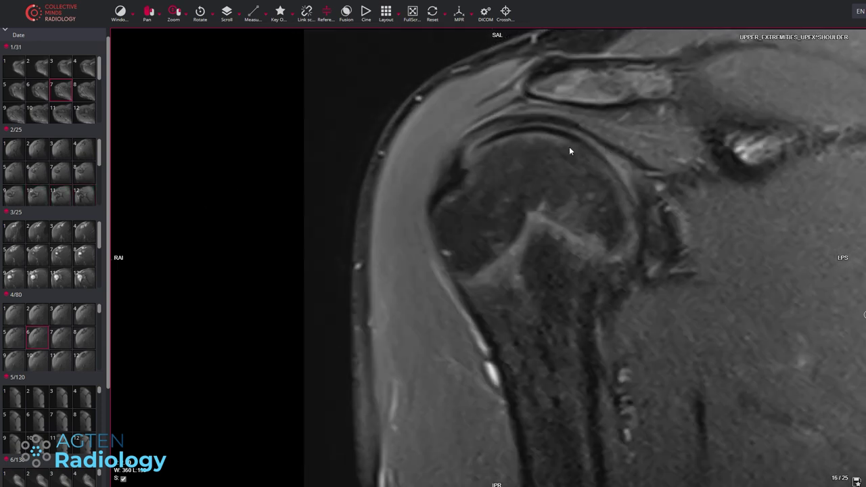
{"action": "double_click", "coordinate": [530, 163]}
Enlarge the other 25-slice coronal series with bright bone marrow, examine it from back to front, and return to four panes
{"action": "double_click", "coordinate": [342, 328]}
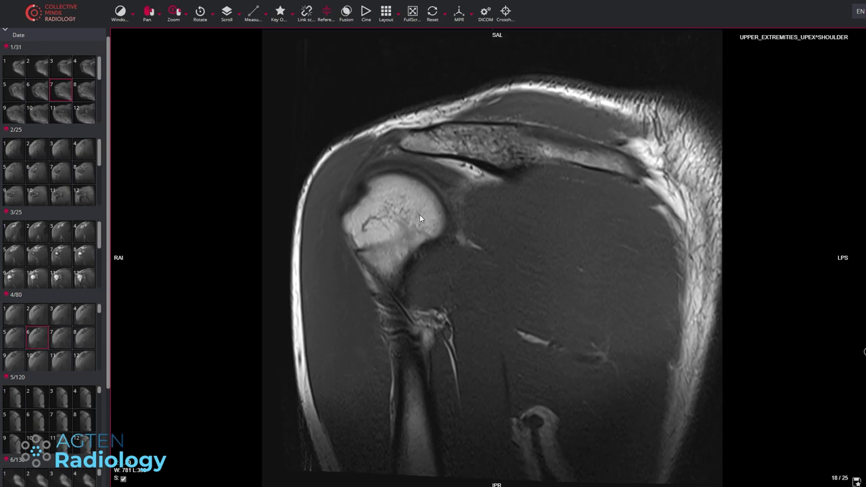
{"action": "scroll", "coordinate": [420, 214], "scroll_direction": "up", "scroll_amount": 8}
{"action": "scroll", "coordinate": [406, 152], "scroll_direction": "down", "scroll_amount": 7}
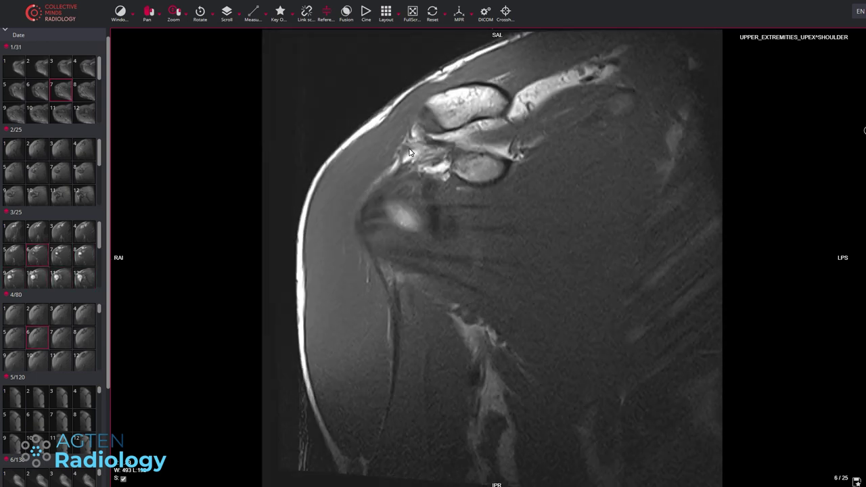
{"action": "double_click", "coordinate": [367, 159]}
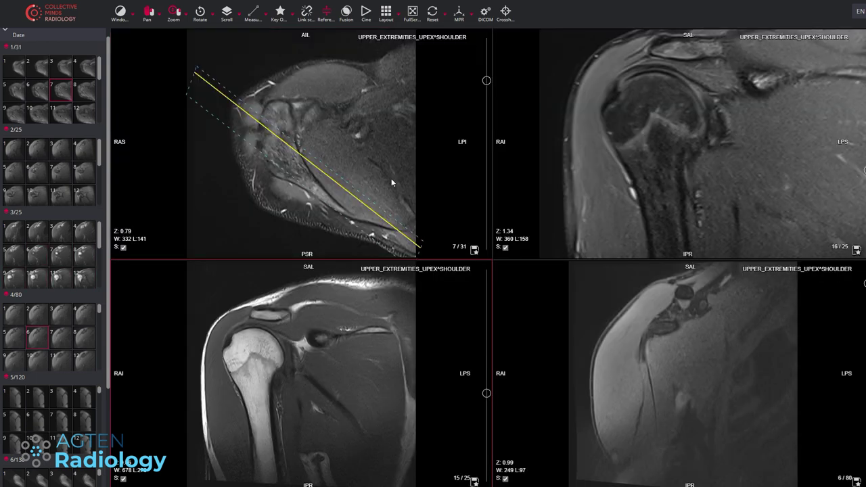
Re-enlarge the fat-suppressed coronal series, compare the cuff insertion at the greater tuberosity across neighbouring slices, and return to four panes
{"action": "double_click", "coordinate": [698, 133]}
{"action": "mouse_move", "coordinate": [328, 148]}
{"action": "left_mouse_down"}
{"action": "mouse_move", "coordinate": [322, 156]}
{"action": "mouse_move", "coordinate": [329, 147]}
{"action": "left_mouse_up"}
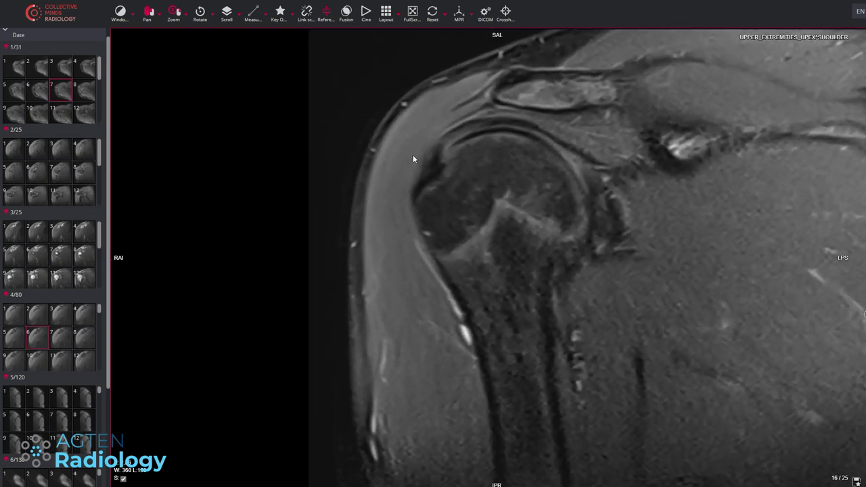
{"action": "scroll", "coordinate": [443, 168], "scroll_direction": "down", "scroll_amount": 6}
{"action": "scroll", "coordinate": [443, 168], "scroll_direction": "up", "scroll_amount": 5}
{"action": "scroll", "coordinate": [438, 155], "scroll_direction": "up", "scroll_amount": 5}
{"action": "scroll", "coordinate": [487, 132], "scroll_direction": "down", "scroll_amount": 6}
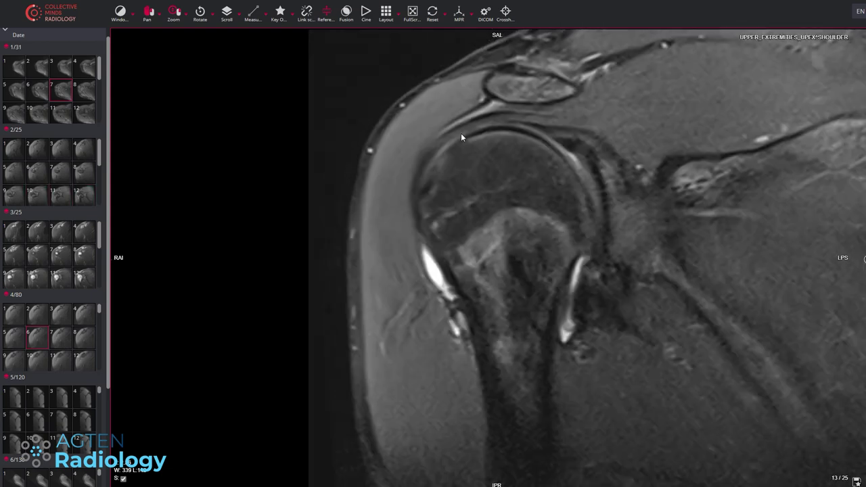
{"action": "scroll", "coordinate": [433, 183], "scroll_direction": "up", "scroll_amount": 3}
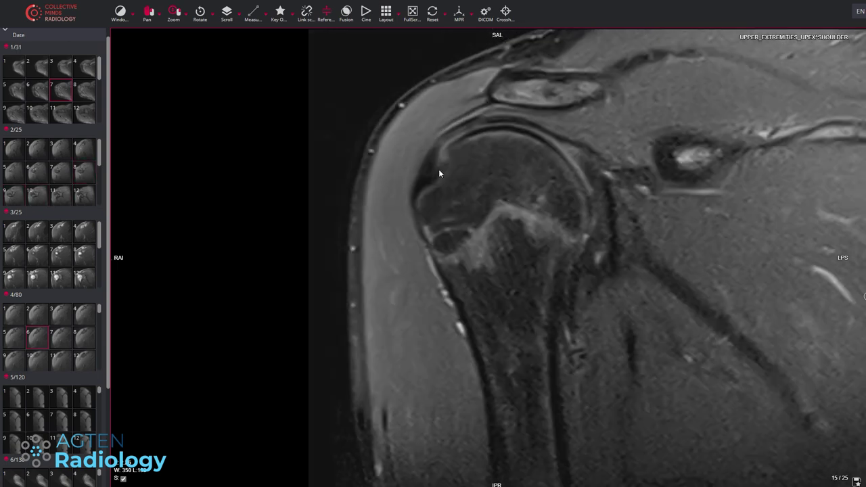
{"action": "double_click", "coordinate": [435, 169]}
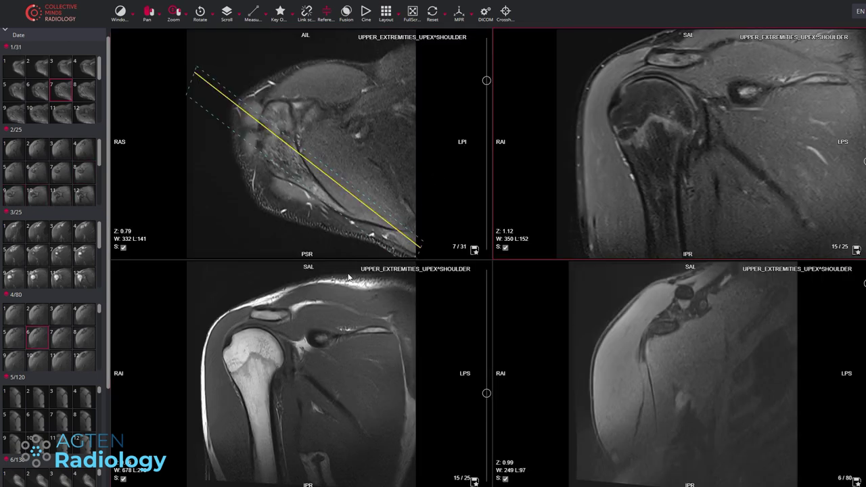
Advance the axial series to slice 8 and replace the bright-marrow coronal series with the 120-slice sagittal series
{"action": "scroll", "coordinate": [359, 189], "scroll_direction": "down", "scroll_amount": 1}
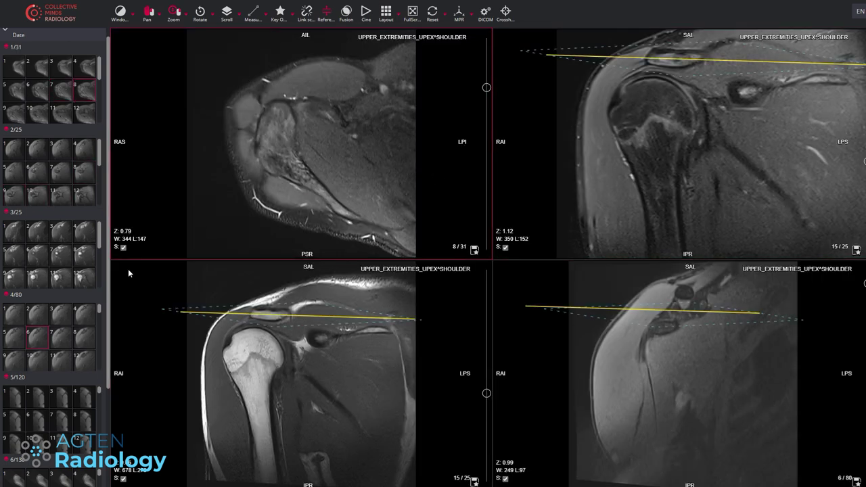
{"action": "scroll", "coordinate": [93, 419], "scroll_direction": "down", "scroll_amount": 5}
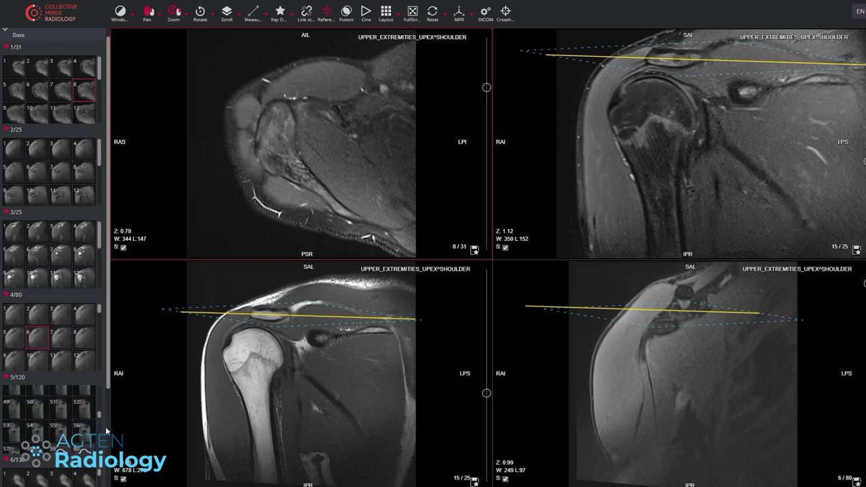
{"action": "scroll", "coordinate": [109, 428], "scroll_direction": "down", "scroll_amount": 2}
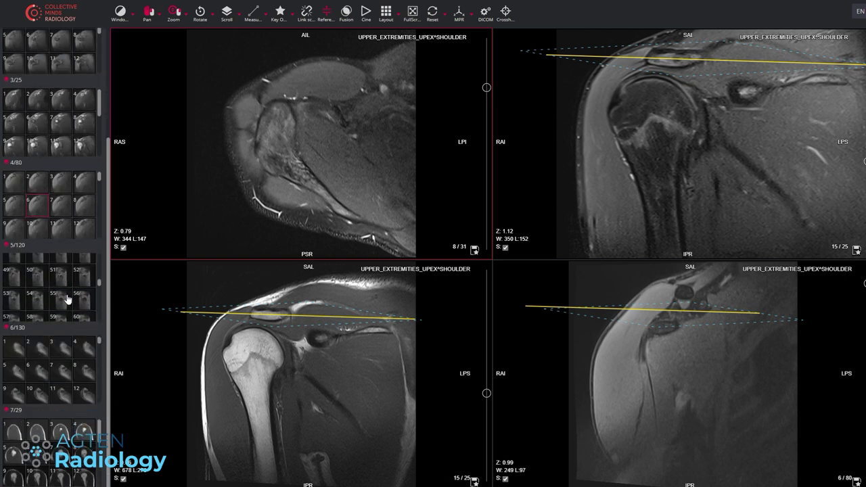
{"action": "left_click_drag", "start_coordinate": [67, 300], "coordinate": [304, 345]}
{"action": "scroll", "coordinate": [101, 198], "scroll_direction": "up", "scroll_amount": 7}
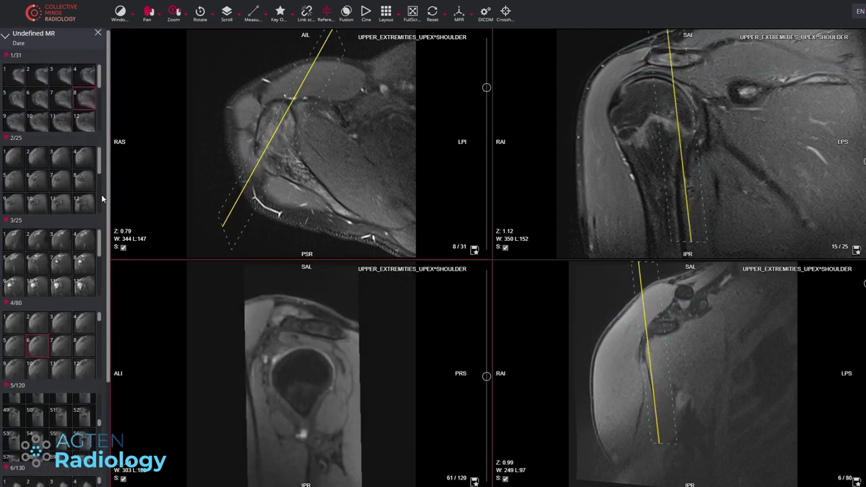
{"action": "left_click_drag", "start_coordinate": [76, 322], "coordinate": [304, 365]}
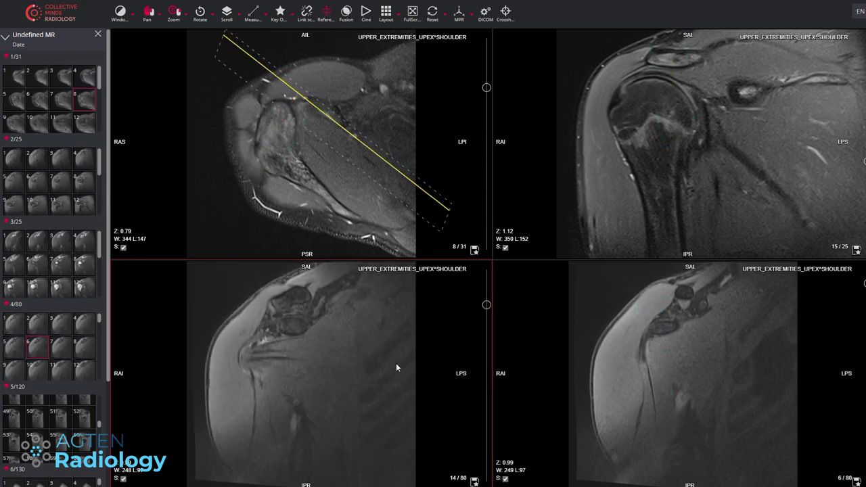
{"action": "left_click_drag", "start_coordinate": [63, 425], "coordinate": [305, 372]}
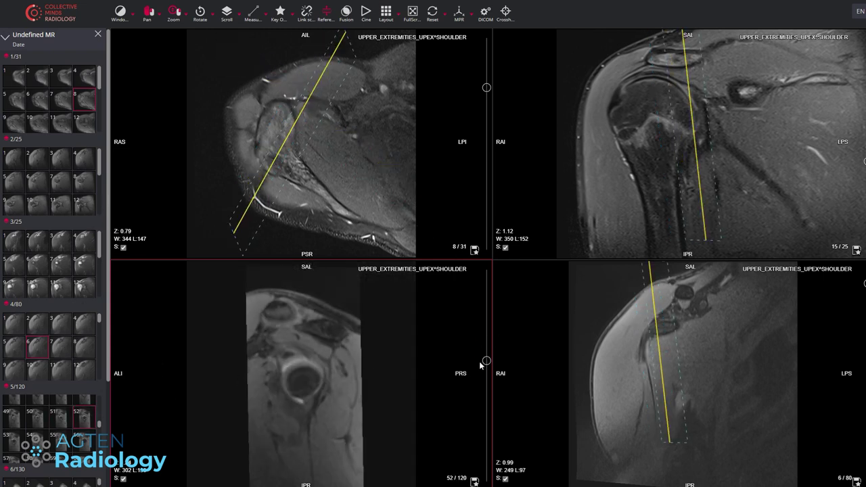
Enlarge the 120-slice sagittal series and examine it from the glenoid out to the lateral edge of the humeral head
{"action": "scroll", "coordinate": [472, 390], "scroll_direction": "down", "scroll_amount": 20}
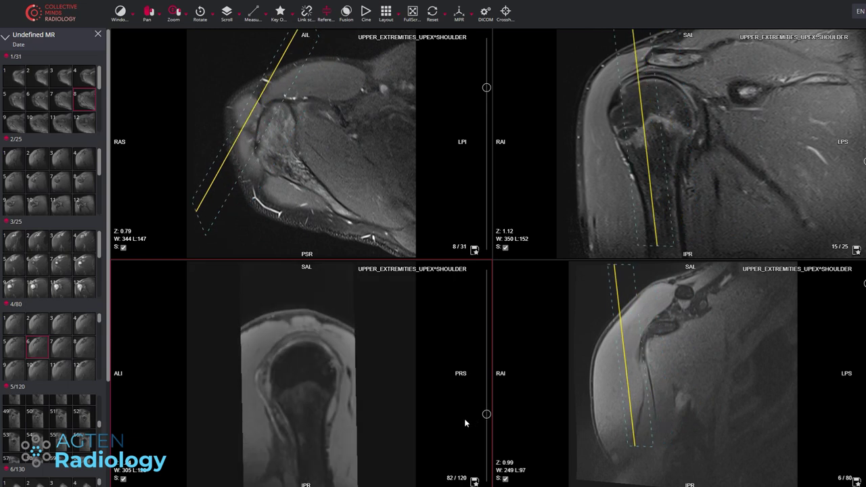
{"action": "double_click", "coordinate": [332, 364]}
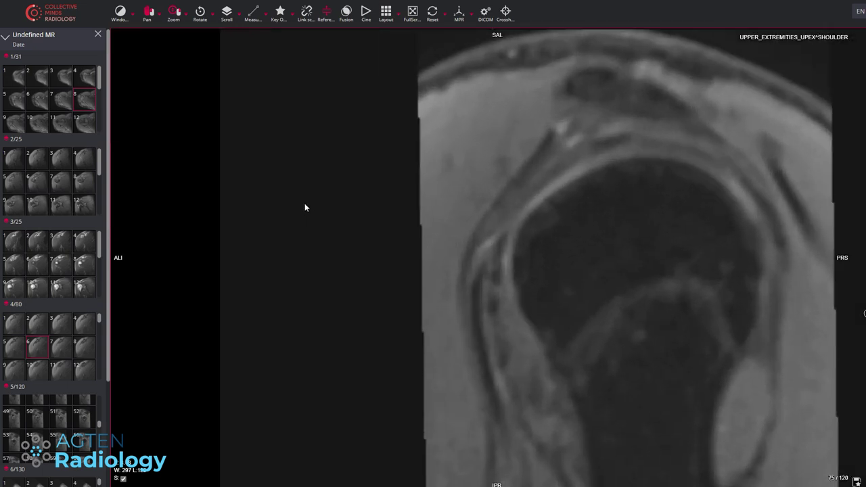
{"action": "scroll", "coordinate": [865, 314], "scroll_direction": "up", "scroll_amount": 20}
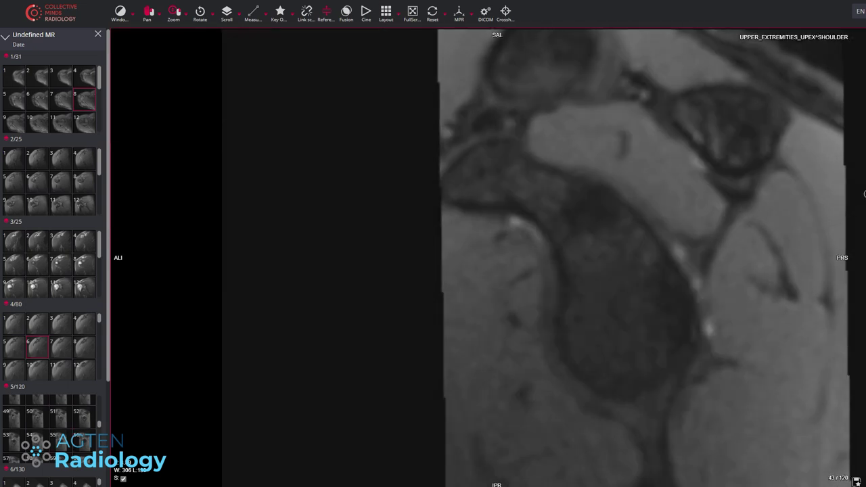
{"action": "scroll", "coordinate": [664, 239], "scroll_direction": "down", "scroll_amount": 20}
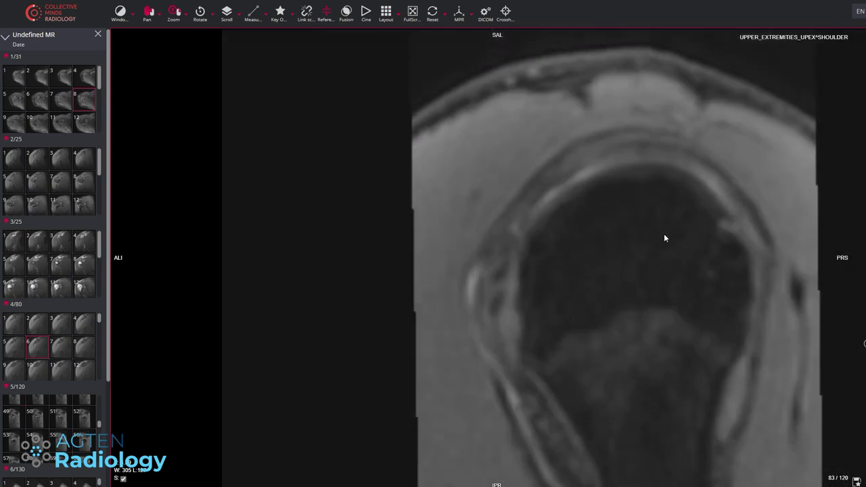
{"action": "scroll", "coordinate": [735, 193], "scroll_direction": "down", "scroll_amount": 17}
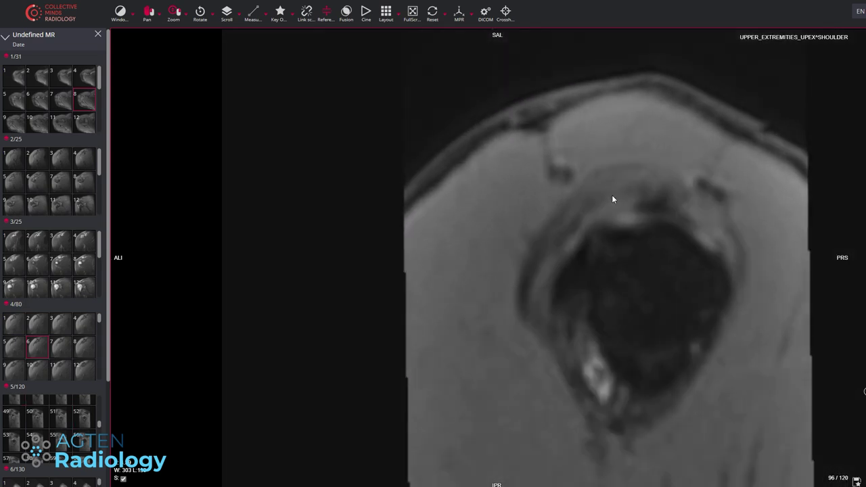
{"action": "scroll", "coordinate": [598, 238], "scroll_direction": "up", "scroll_amount": 3}
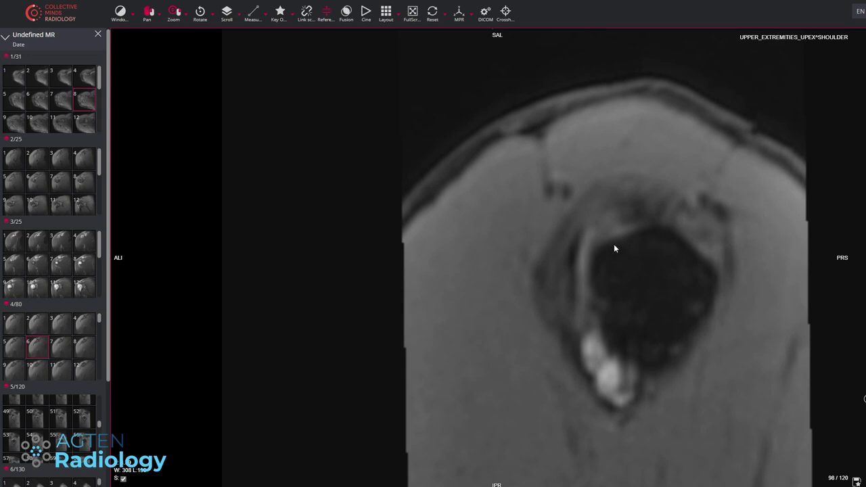
{"action": "scroll", "coordinate": [597, 258], "scroll_direction": "down", "scroll_amount": 3}
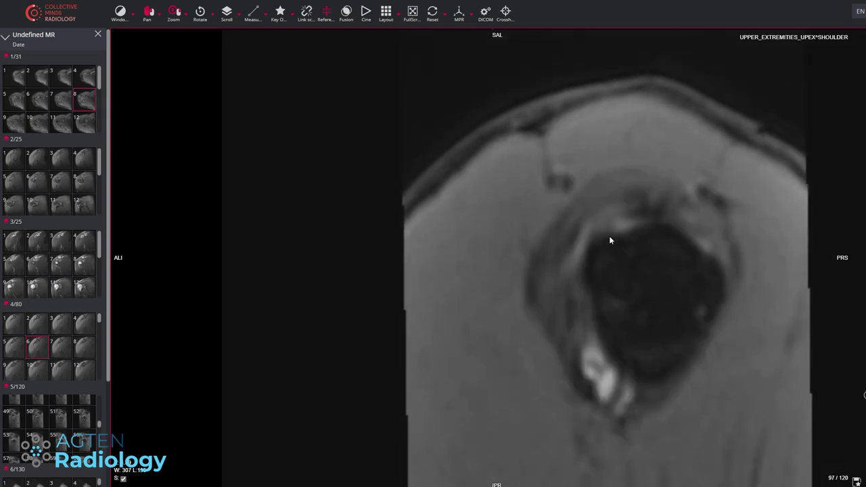
Recheck the cuff tendons around the humeral head on the enlarged sagittal series, moving back and forth between slices 75 and 98
{"action": "scroll", "coordinate": [643, 246], "scroll_direction": "up", "scroll_amount": 7}
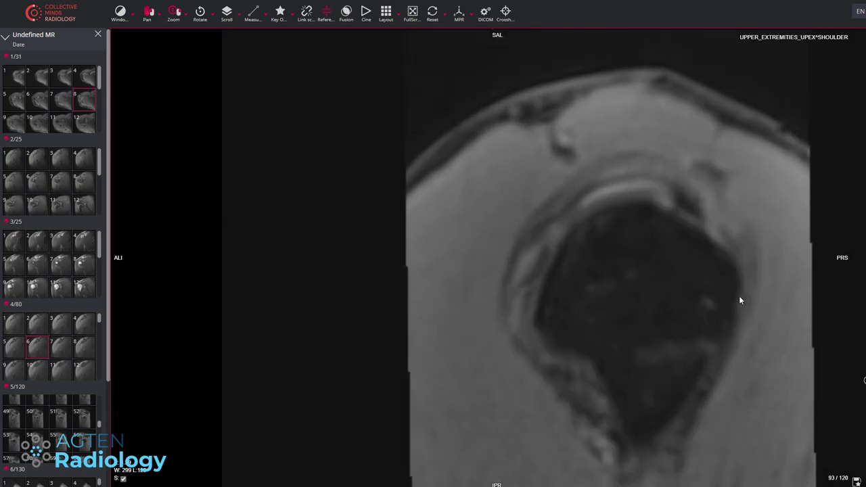
{"action": "scroll", "coordinate": [723, 300], "scroll_direction": "up", "scroll_amount": 10}
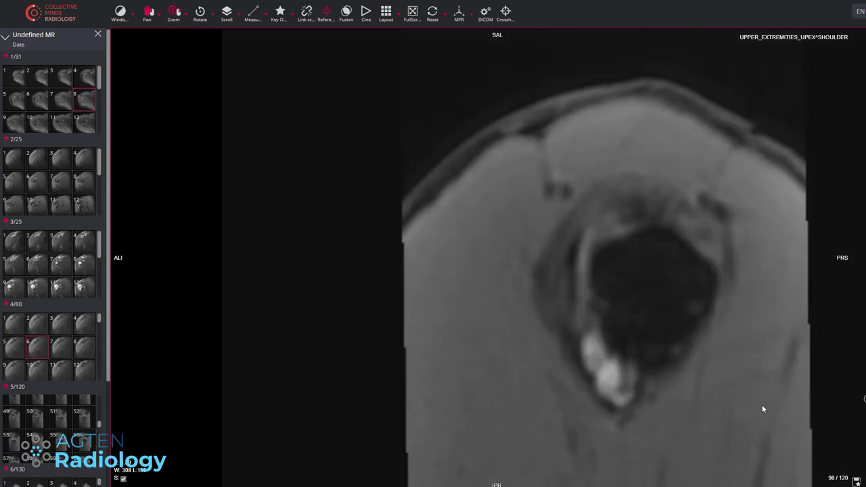
{"action": "scroll", "coordinate": [510, 307], "scroll_direction": "down", "scroll_amount": 5}
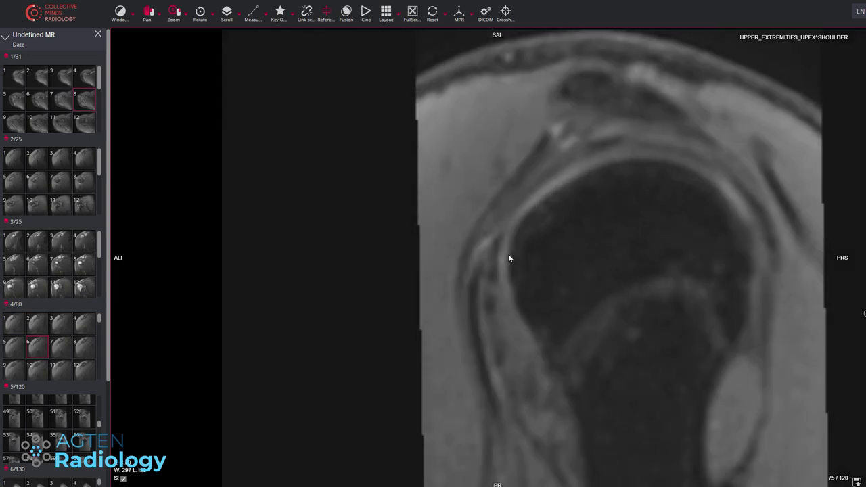
{"action": "scroll", "coordinate": [560, 260], "scroll_direction": "down", "scroll_amount": 4}
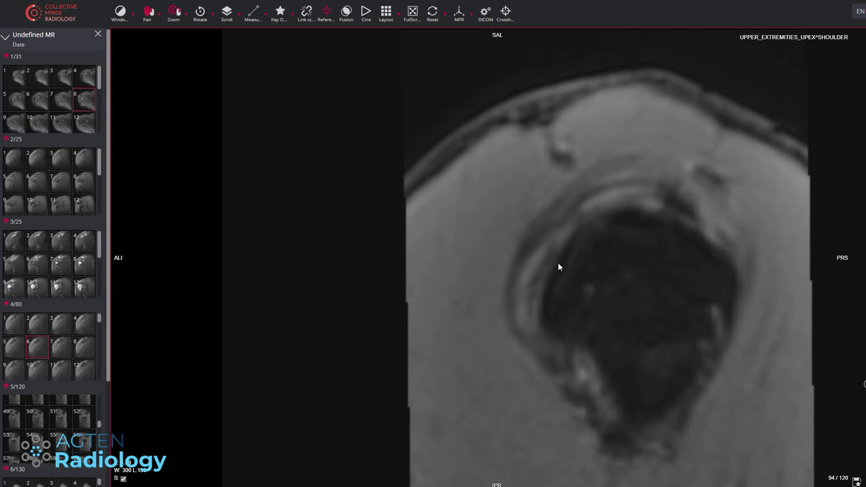
{"action": "scroll", "coordinate": [609, 271], "scroll_direction": "up", "scroll_amount": 12}
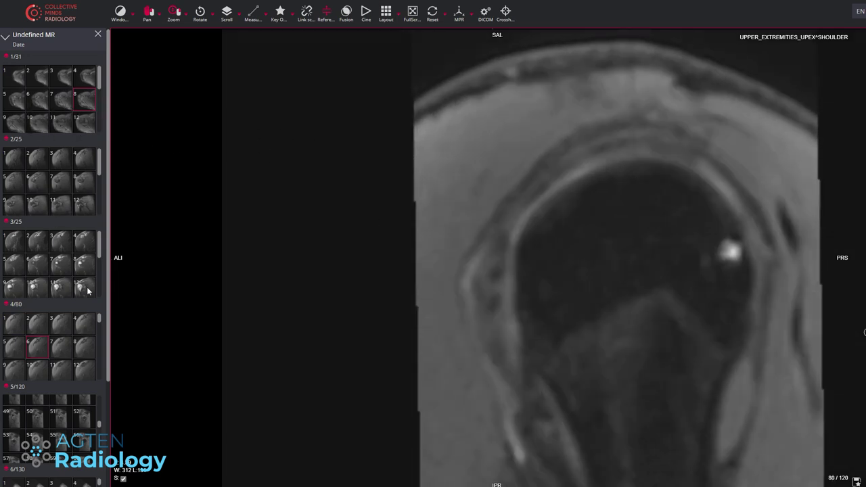
Return to the four-pane layout and replace the 120-slice sagittal series with the 29-slice sagittal series
{"action": "double_click", "coordinate": [363, 322]}
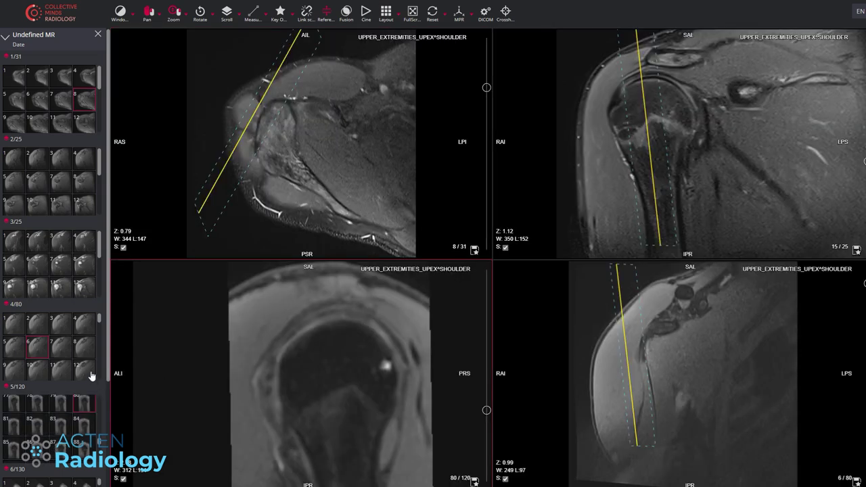
{"action": "left_click_drag", "start_coordinate": [109, 361], "coordinate": [106, 468]}
{"action": "left_click_drag", "start_coordinate": [64, 435], "coordinate": [402, 378]}
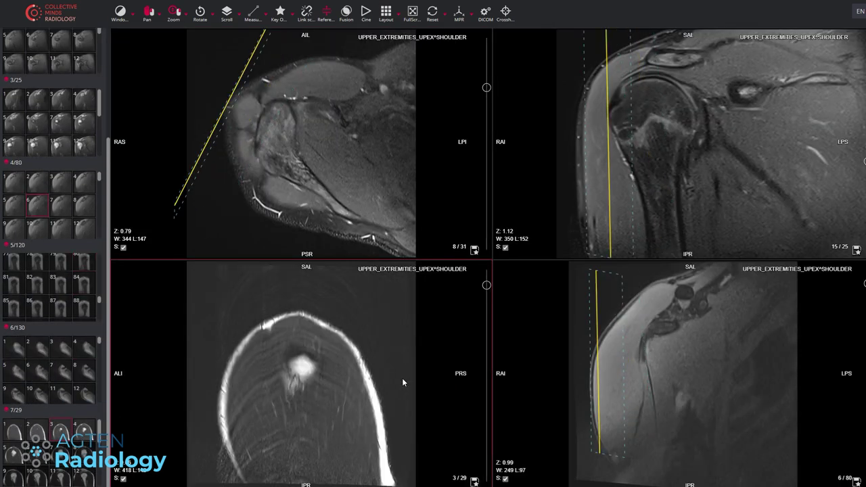
Enlarge the 29-slice sagittal series and examine the cuff muscle bellies around the scapula, ending on slice 27
{"action": "double_click", "coordinate": [402, 378]}
{"action": "scroll", "coordinate": [381, 257], "scroll_direction": "down", "scroll_amount": 20}
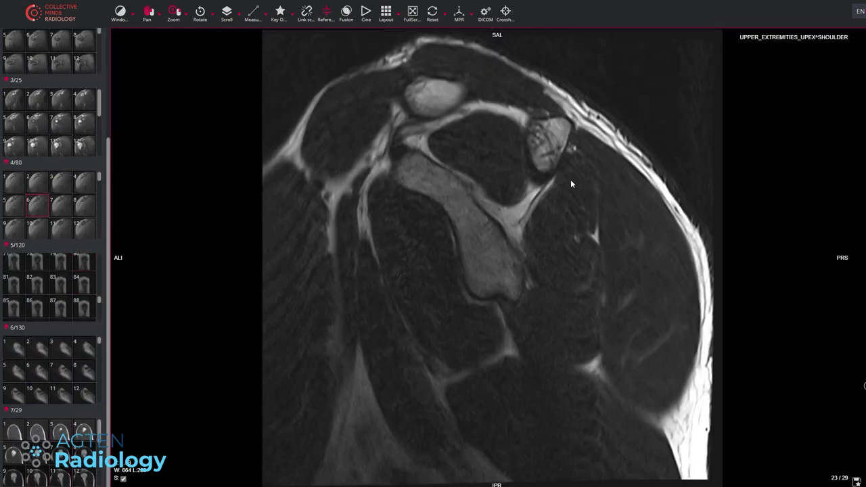
{"action": "scroll", "coordinate": [547, 156], "scroll_direction": "down", "scroll_amount": 5}
{"action": "scroll", "coordinate": [512, 348], "scroll_direction": "up", "scroll_amount": 4}
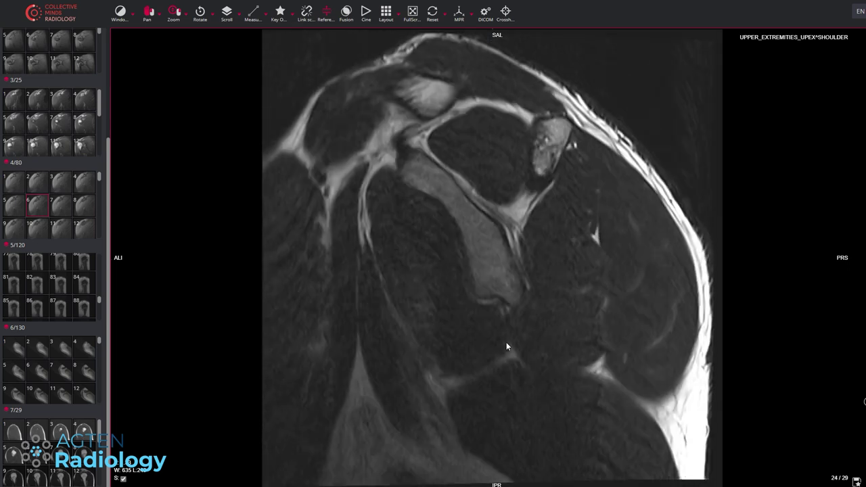
{"action": "scroll", "coordinate": [507, 345], "scroll_direction": "down", "scroll_amount": 3}
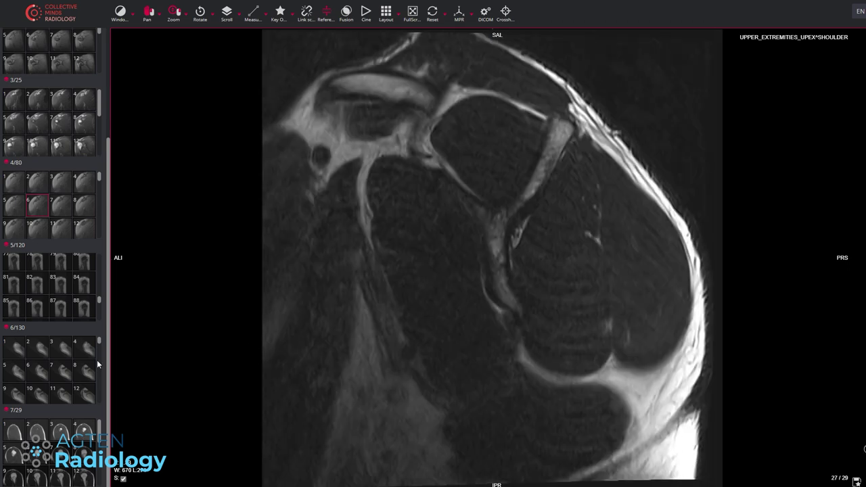
Replace the enlarged sagittal series with the 31-slice axial series and examine the subscapularis and anterior joint between slices 13 and 27
{"action": "scroll", "coordinate": [68, 193], "scroll_direction": "up", "scroll_amount": 5}
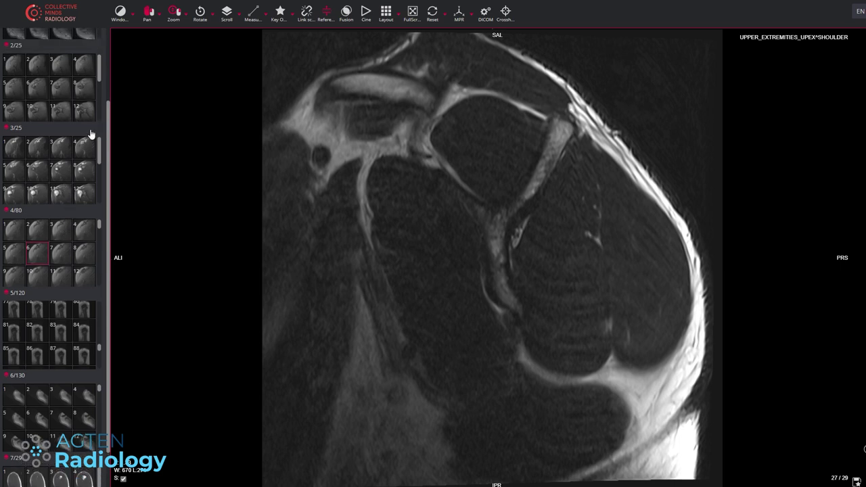
{"action": "left_click_drag", "start_coordinate": [66, 103], "coordinate": [495, 189]}
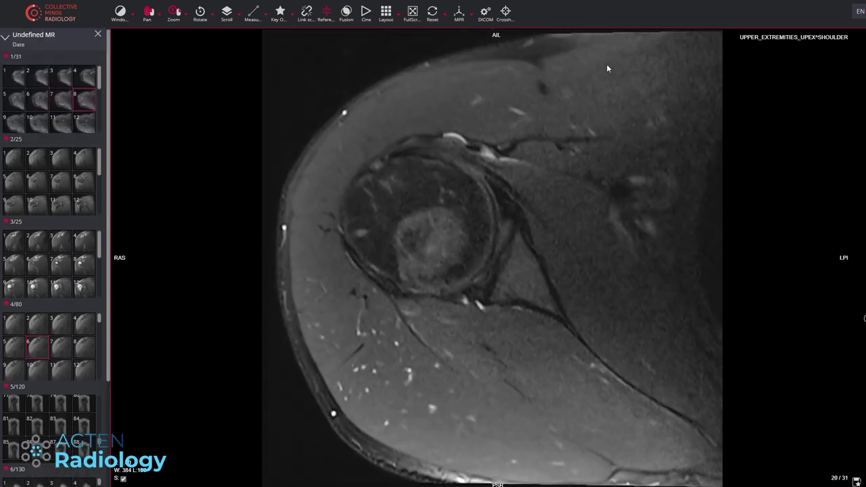
{"action": "scroll", "coordinate": [392, 367], "scroll_direction": "up", "scroll_amount": 12}
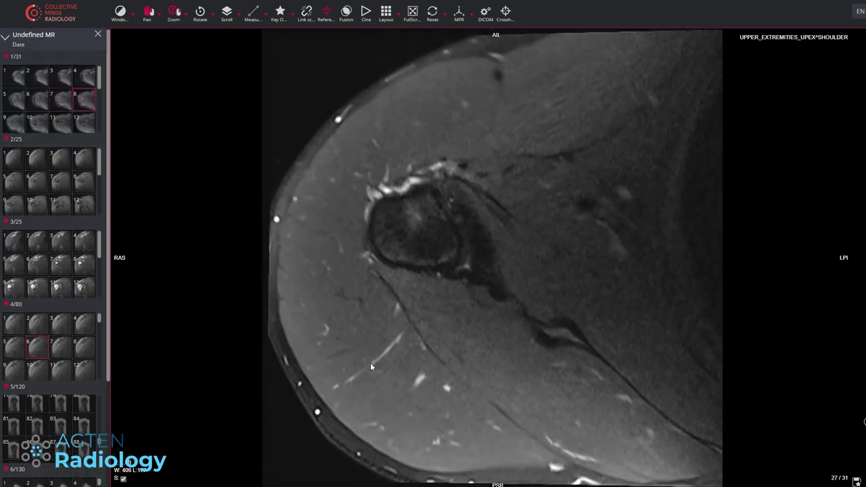
{"action": "scroll", "coordinate": [494, 182], "scroll_direction": "down", "scroll_amount": 2}
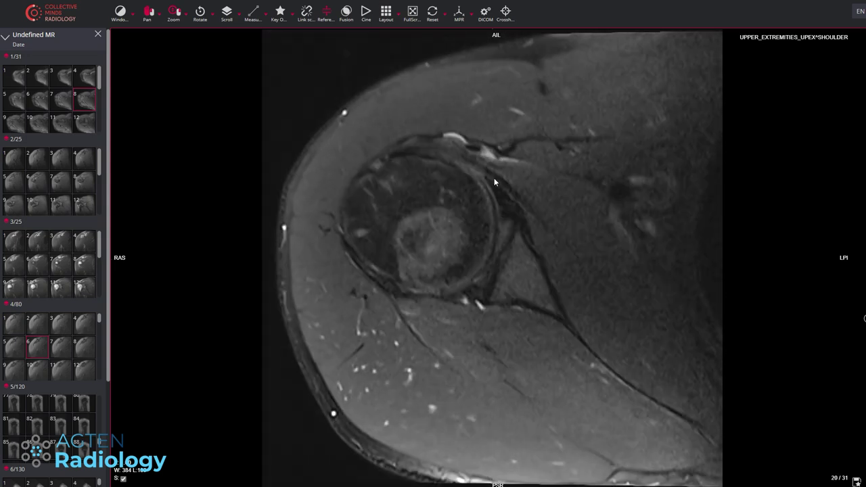
{"action": "scroll", "coordinate": [585, 182], "scroll_direction": "up", "scroll_amount": 7}
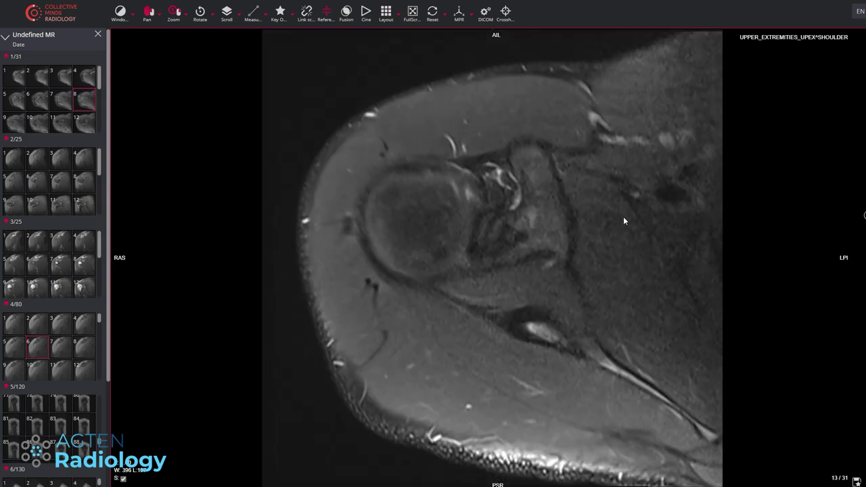
{"action": "scroll", "coordinate": [616, 221], "scroll_direction": "down", "scroll_amount": 4}
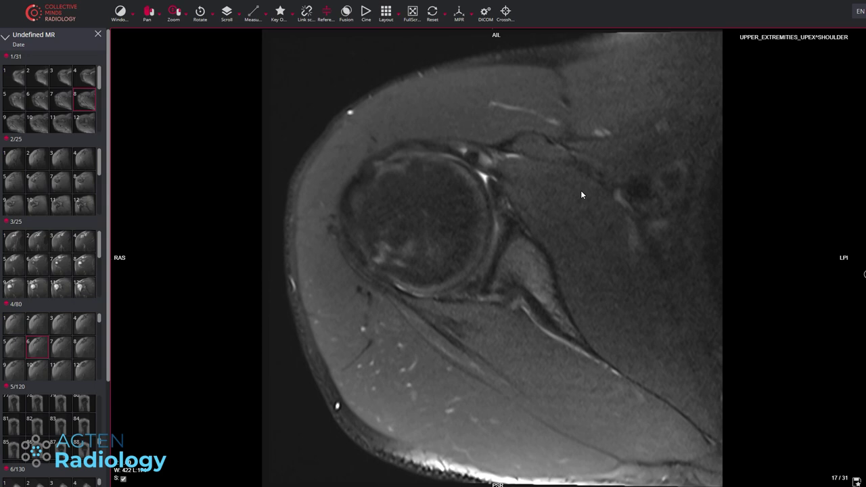
Return to the four-pane layout, replace the 25-slice coronal series with the bright-marrow coronal series, and enlarge it at slice 5
{"action": "double_click", "coordinate": [582, 190]}
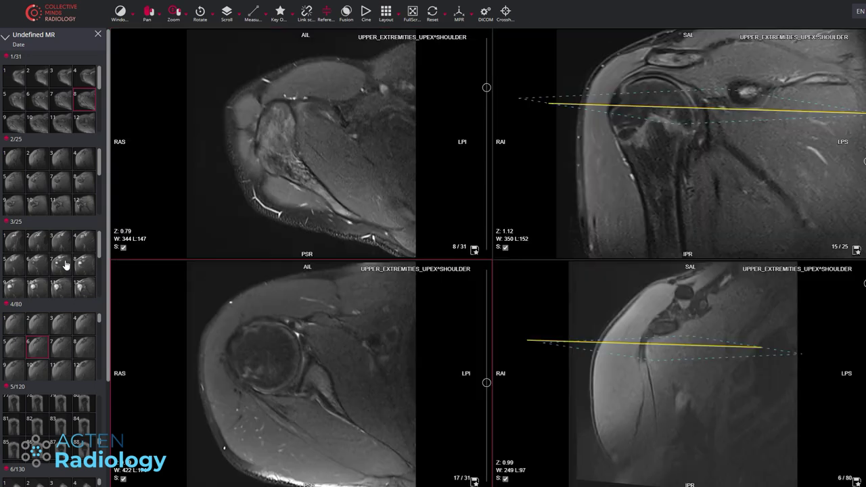
{"action": "left_click_drag", "start_coordinate": [66, 266], "coordinate": [596, 194]}
{"action": "double_click", "coordinate": [595, 194]}
{"action": "scroll", "coordinate": [538, 171], "scroll_direction": "up", "scroll_amount": 8}
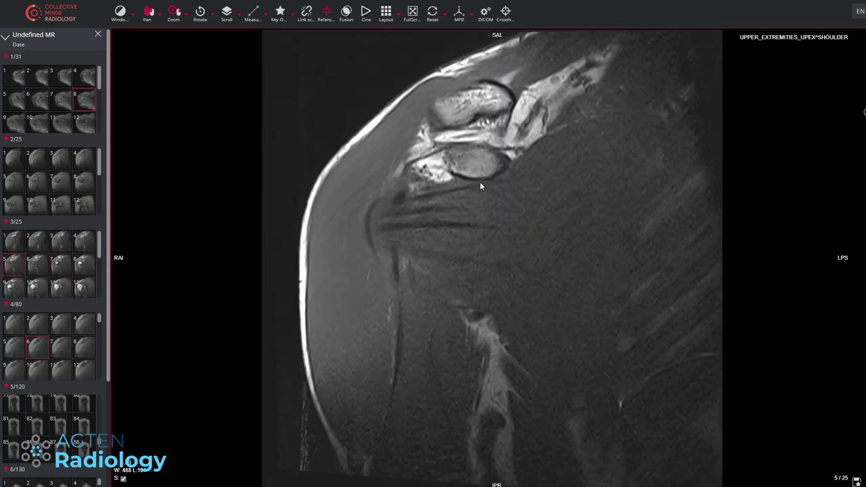
Examine the coracoid process and its lateral edge on the bright-marrow coronal series, comparing slices 4 and 5
{"action": "scroll", "coordinate": [463, 183], "scroll_direction": "up", "scroll_amount": 2}
{"action": "scroll", "coordinate": [433, 178], "scroll_direction": "down", "scroll_amount": 4}
{"action": "scroll", "coordinate": [447, 173], "scroll_direction": "up", "scroll_amount": 2}
{"action": "scroll", "coordinate": [446, 173], "scroll_direction": "up", "scroll_amount": 2}
{"action": "scroll", "coordinate": [446, 173], "scroll_direction": "down", "scroll_amount": 3}
{"action": "scroll", "coordinate": [440, 173], "scroll_direction": "up", "scroll_amount": 2}
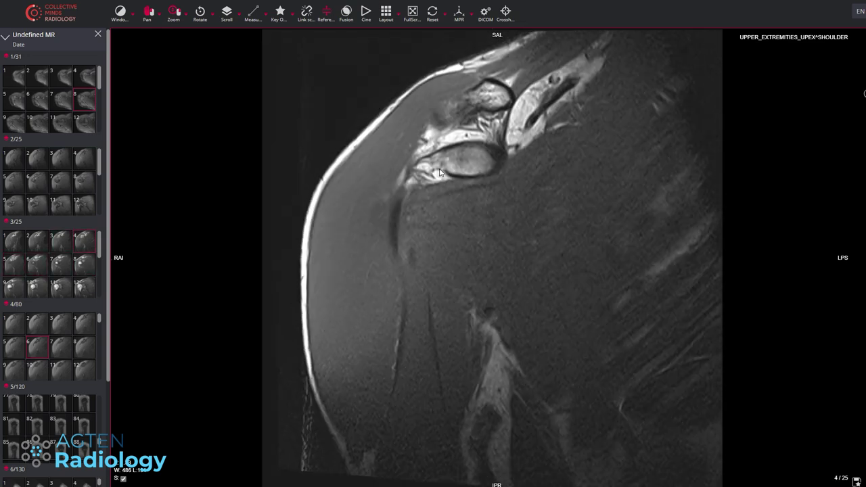
{"action": "scroll", "coordinate": [430, 170], "scroll_direction": "down", "scroll_amount": 2}
{"action": "scroll", "coordinate": [421, 169], "scroll_direction": "up", "scroll_amount": 2}
{"action": "scroll", "coordinate": [437, 170], "scroll_direction": "down", "scroll_amount": 1}
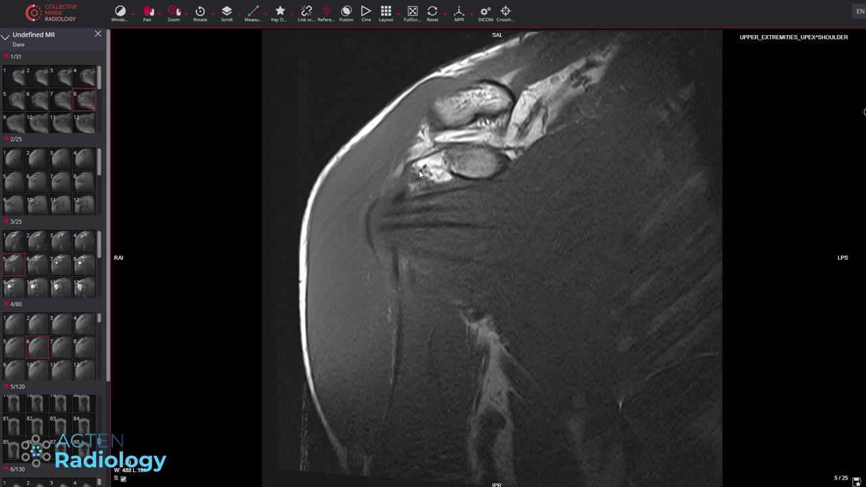
{"action": "scroll", "coordinate": [419, 173], "scroll_direction": "up", "scroll_amount": 1}
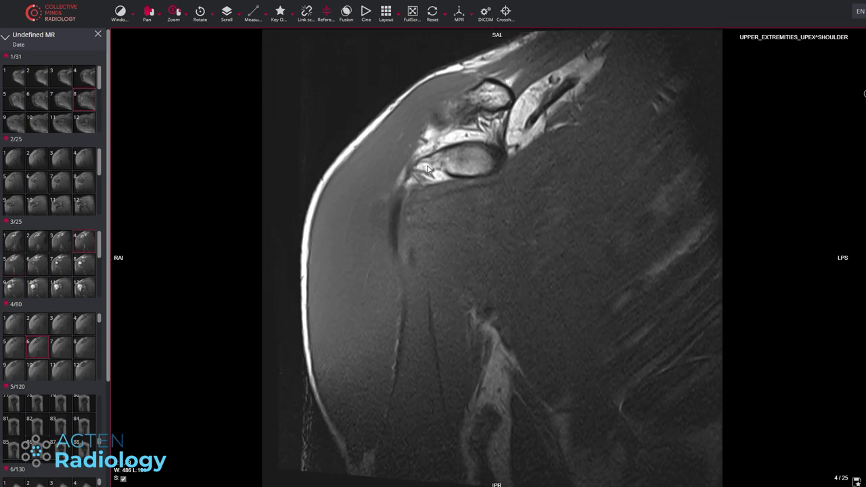
{"action": "scroll", "coordinate": [399, 243], "scroll_direction": "down", "scroll_amount": 1}
Follow the dark tendon running down from the coracoid tip across coronal slices 1 to 5
{"action": "scroll", "coordinate": [397, 248], "scroll_direction": "up", "scroll_amount": 1}
{"action": "scroll", "coordinate": [415, 208], "scroll_direction": "up", "scroll_amount": 1}
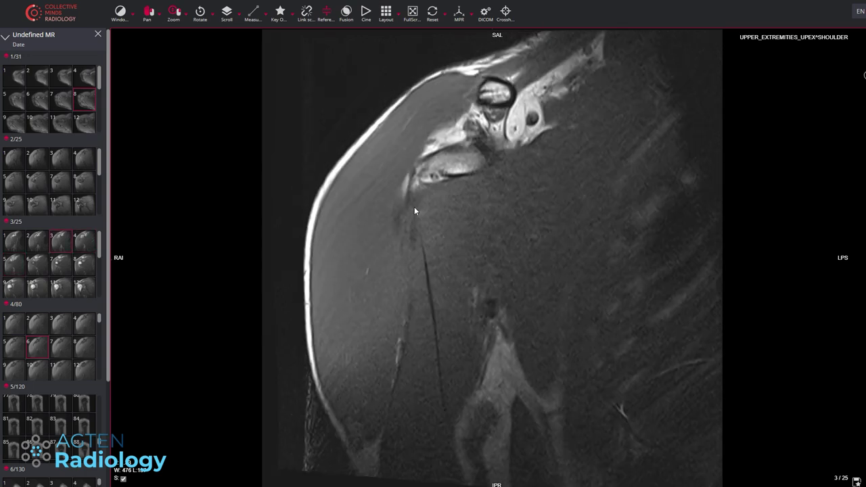
{"action": "scroll", "coordinate": [418, 200], "scroll_direction": "down", "scroll_amount": 1}
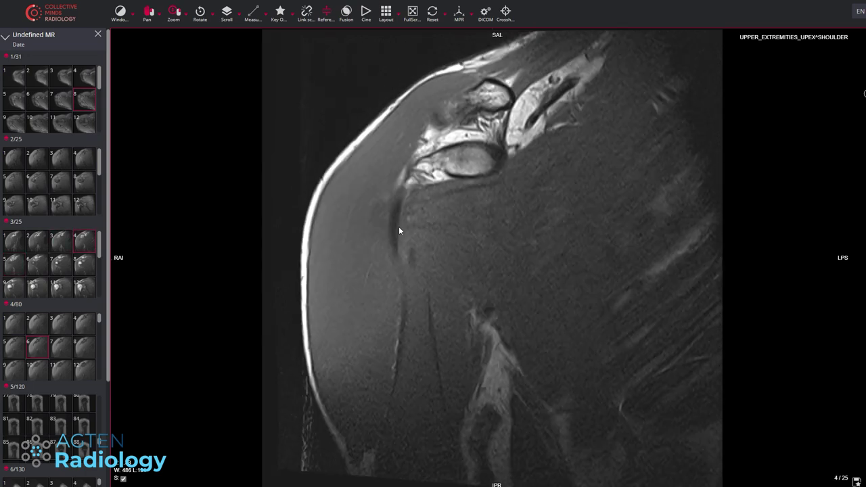
{"action": "scroll", "coordinate": [406, 220], "scroll_direction": "up", "scroll_amount": 2}
{"action": "scroll", "coordinate": [415, 190], "scroll_direction": "down", "scroll_amount": 4}
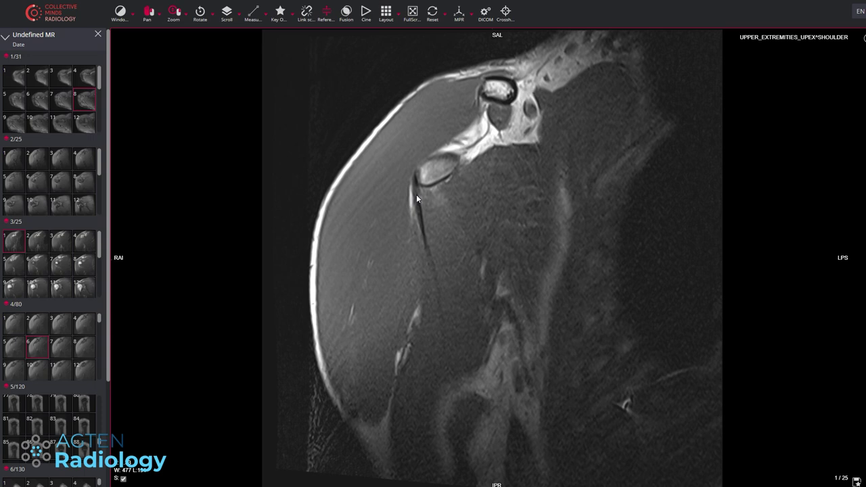
{"action": "scroll", "coordinate": [400, 196], "scroll_direction": "up", "scroll_amount": 2}
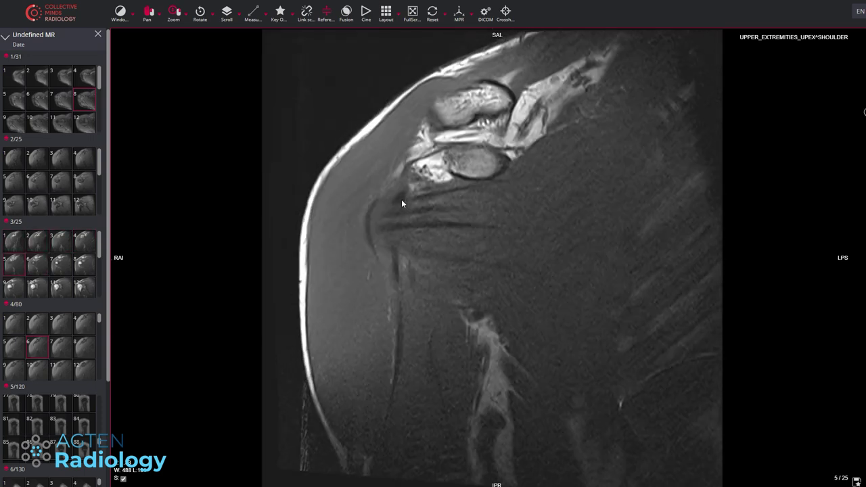
Replace the enlarged coronal series with the 31-slice axial series and magnify the humeral head region
{"action": "left_click_drag", "start_coordinate": [36, 83], "coordinate": [478, 210]}
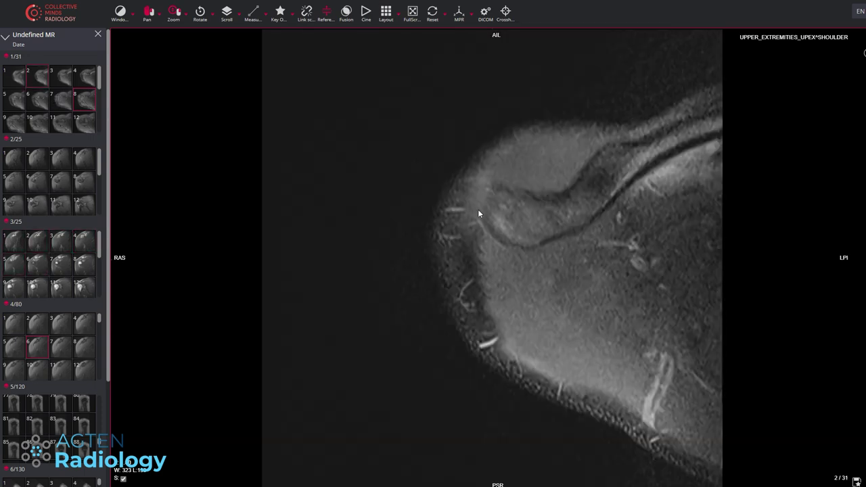
{"action": "scroll", "coordinate": [474, 211], "scroll_direction": "down", "scroll_amount": 9}
{"action": "left_click_drag", "start_coordinate": [282, 188], "coordinate": [281, 200]}
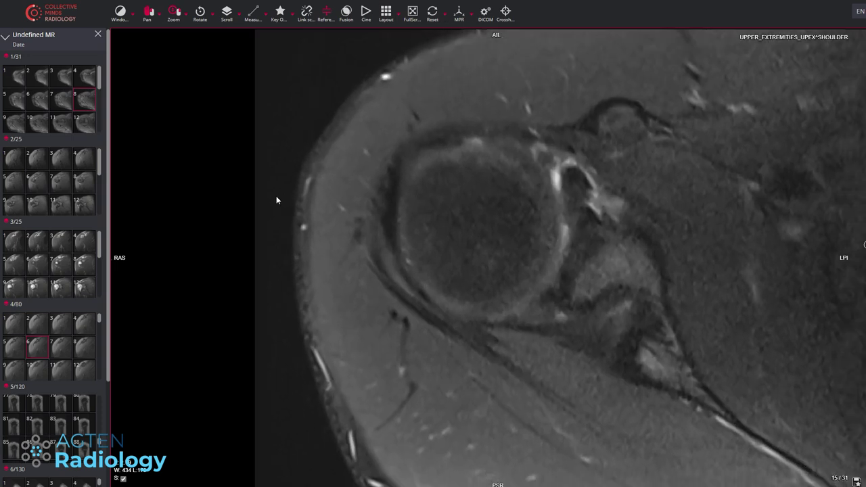
Examine the magnified humeral head and surrounding tendons on the axial series between slices 14 and 29
{"action": "scroll", "coordinate": [495, 171], "scroll_direction": "down", "scroll_amount": 5}
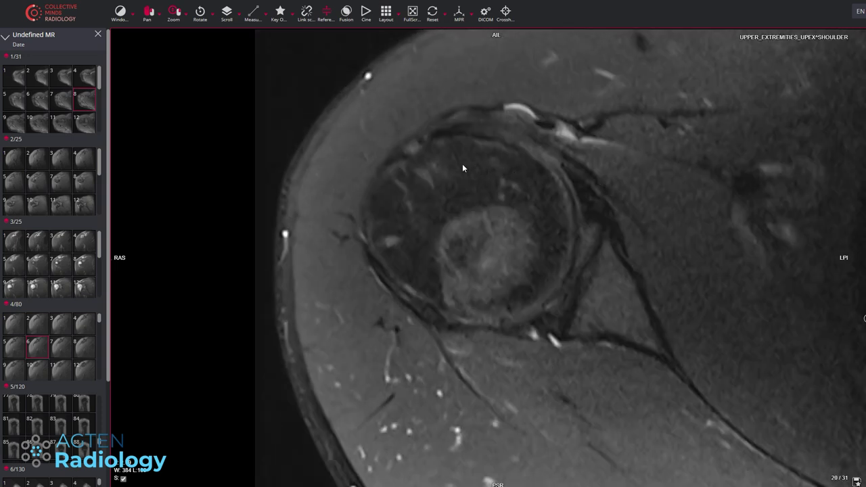
{"action": "scroll", "coordinate": [463, 168], "scroll_direction": "up", "scroll_amount": 6}
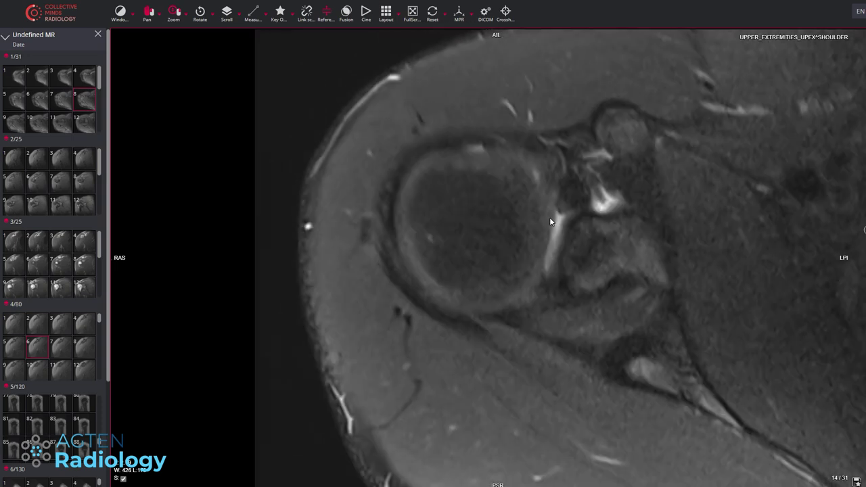
{"action": "scroll", "coordinate": [474, 196], "scroll_direction": "down", "scroll_amount": 9}
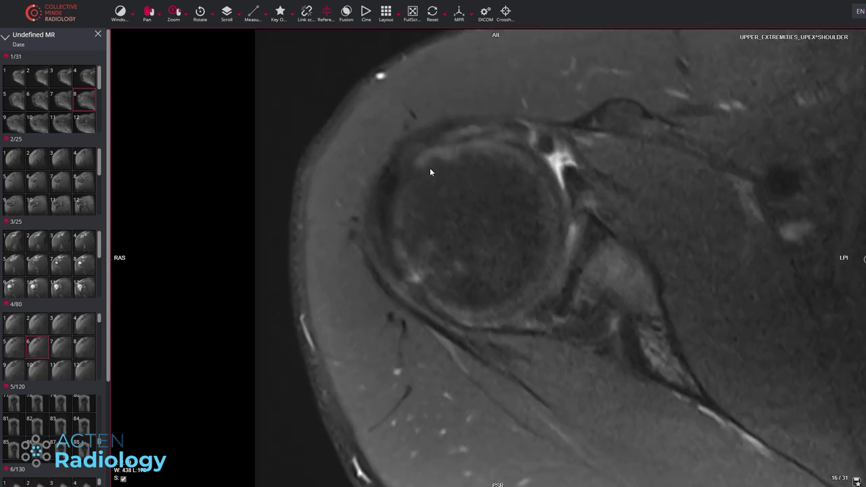
{"action": "scroll", "coordinate": [434, 169], "scroll_direction": "down", "scroll_amount": 5}
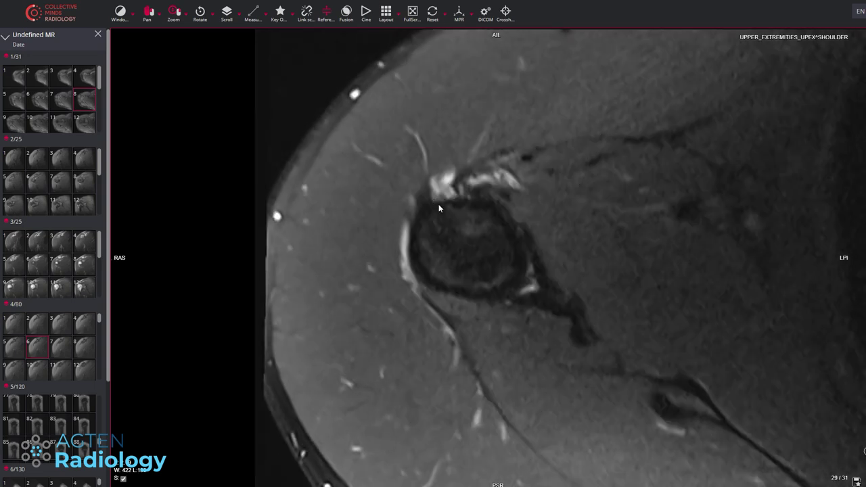
{"action": "scroll", "coordinate": [440, 204], "scroll_direction": "up", "scroll_amount": 5}
{"action": "scroll", "coordinate": [422, 170], "scroll_direction": "up", "scroll_amount": 2}
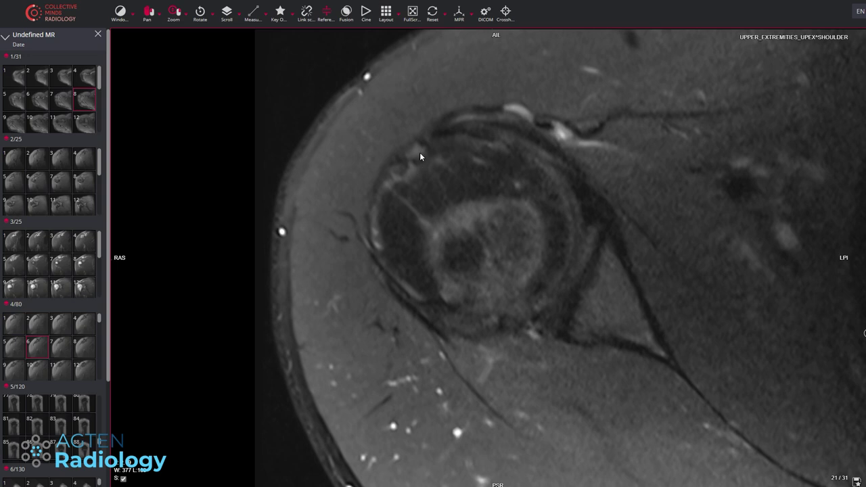
Recheck the anterior humeral head and biceps groove on the magnified axial series, moving back and forth between slices 14 and 28
{"action": "scroll", "coordinate": [421, 157], "scroll_direction": "up", "scroll_amount": 7}
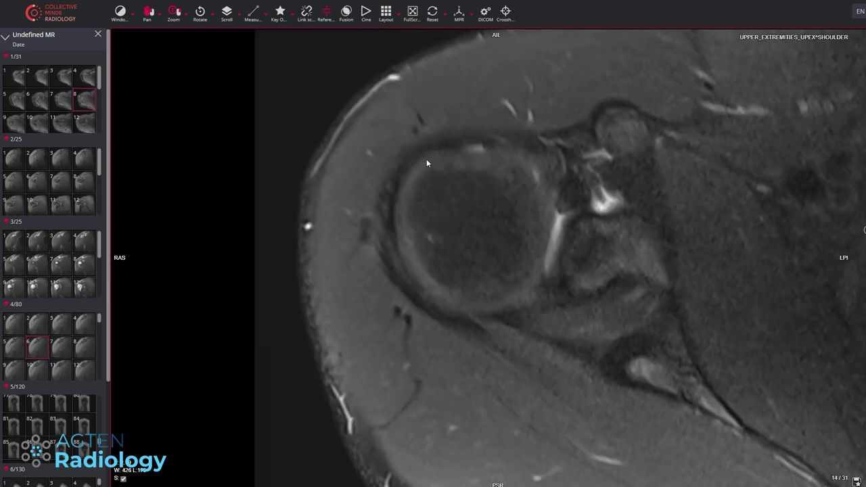
{"action": "scroll", "coordinate": [434, 165], "scroll_direction": "down", "scroll_amount": 8}
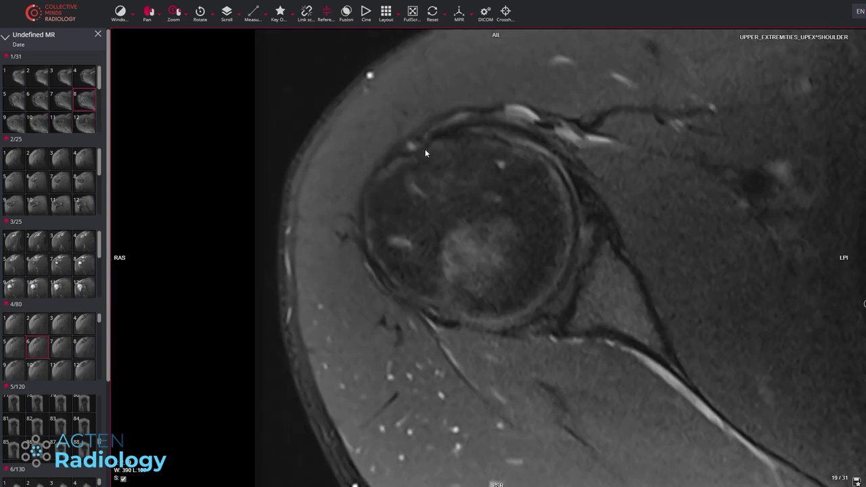
{"action": "scroll", "coordinate": [433, 162], "scroll_direction": "down", "scroll_amount": 4}
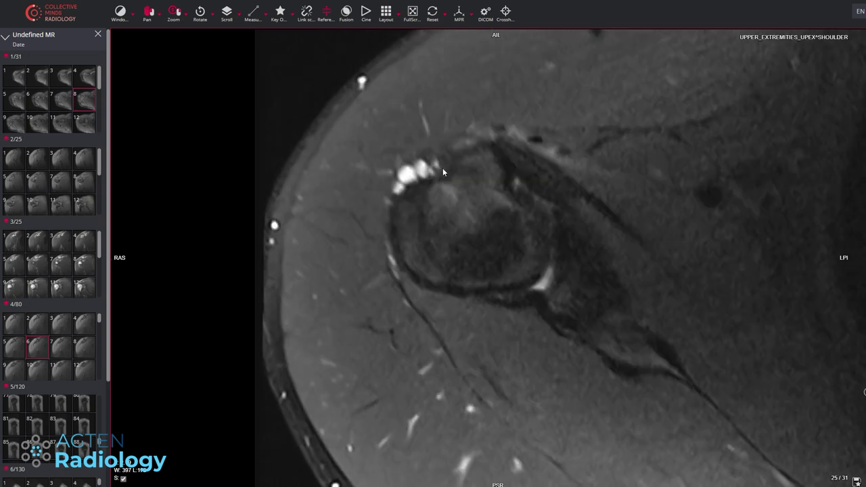
{"action": "scroll", "coordinate": [440, 166], "scroll_direction": "up", "scroll_amount": 3}
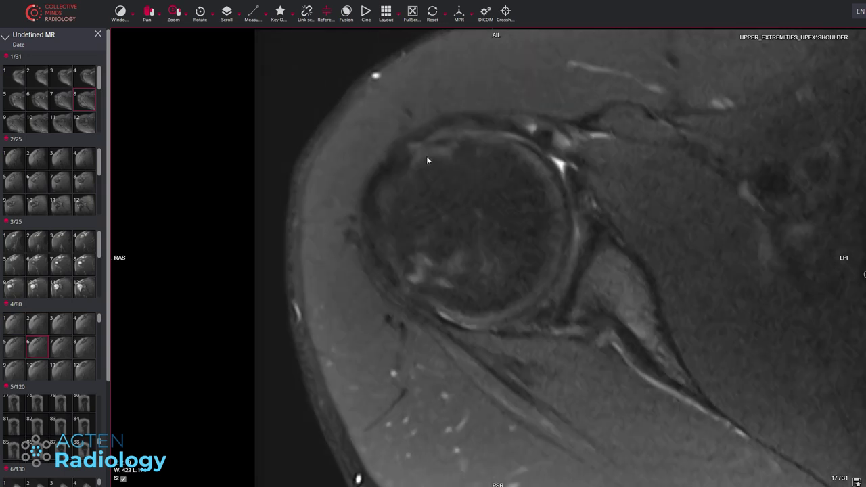
{"action": "scroll", "coordinate": [437, 166], "scroll_direction": "down", "scroll_amount": 7}
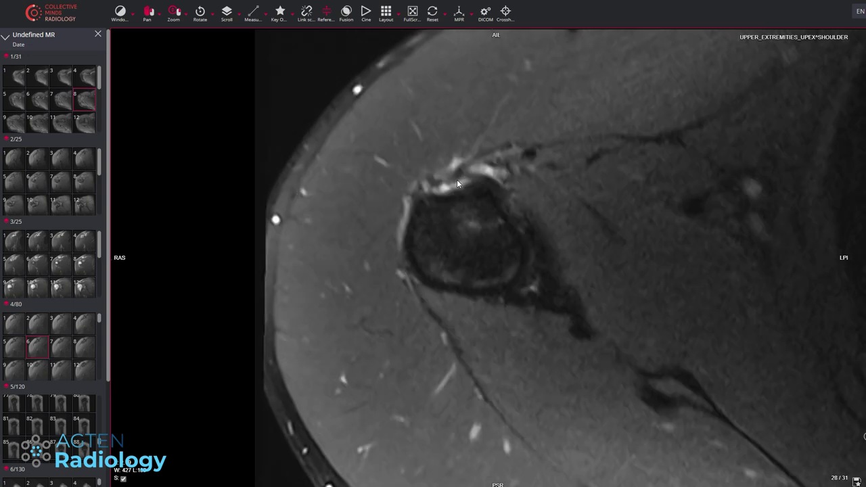
{"action": "scroll", "coordinate": [455, 181], "scroll_direction": "up", "scroll_amount": 9}
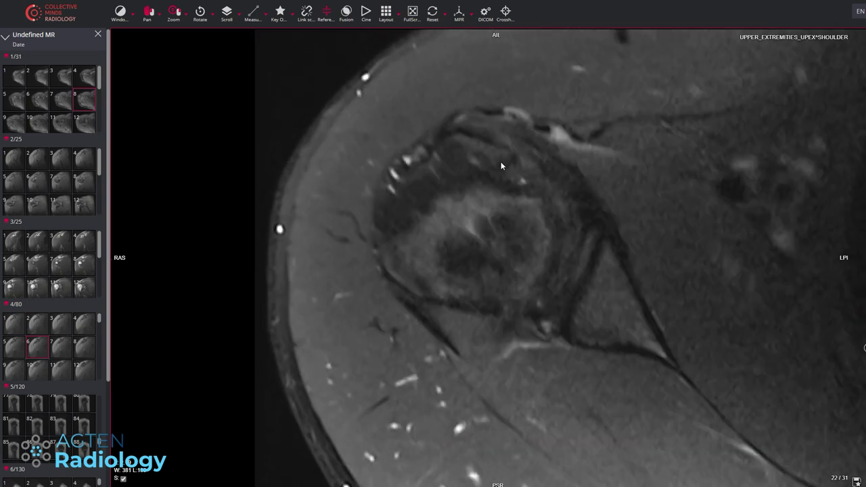
Trace the anterior joint margin and subscapularis on the magnified axial series from slice 13 down to slice 27
{"action": "scroll", "coordinate": [543, 144], "scroll_direction": "up", "scroll_amount": 8}
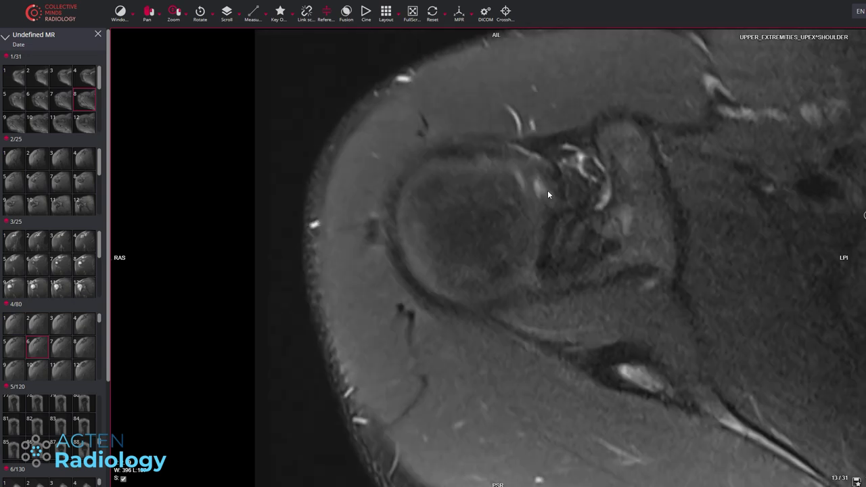
{"action": "scroll", "coordinate": [555, 207], "scroll_direction": "down", "scroll_amount": 6}
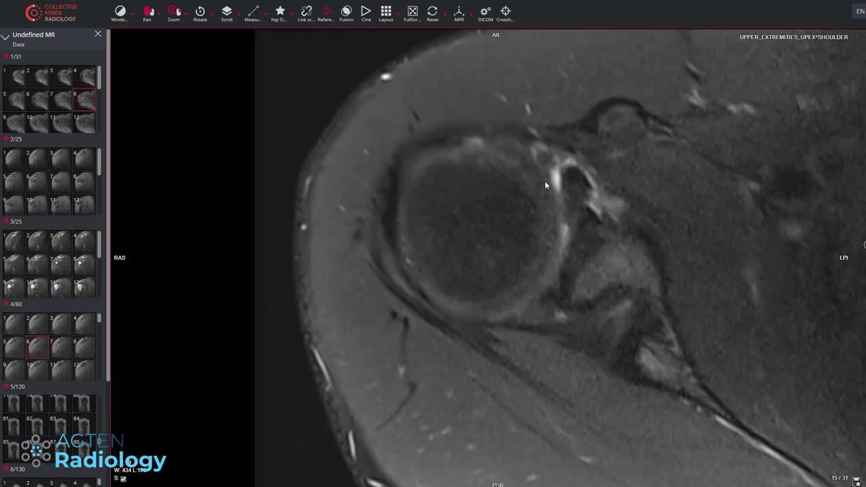
{"action": "scroll", "coordinate": [545, 136], "scroll_direction": "down", "scroll_amount": 2}
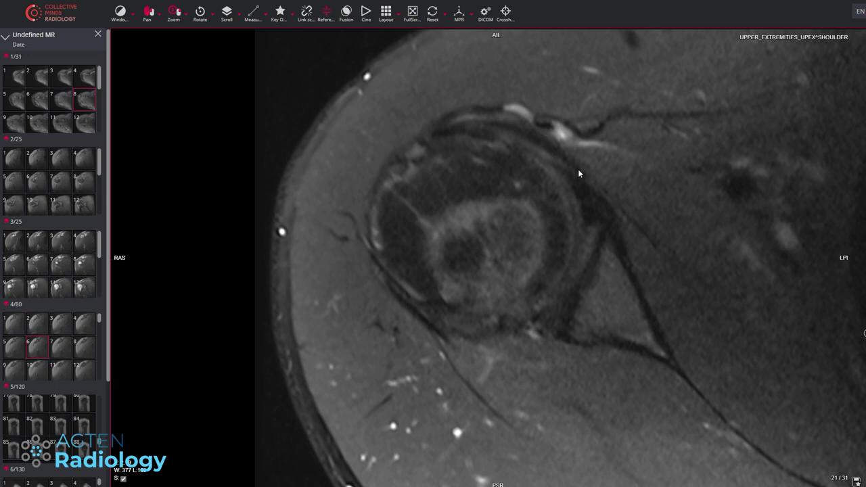
{"action": "scroll", "coordinate": [534, 136], "scroll_direction": "down", "scroll_amount": 9}
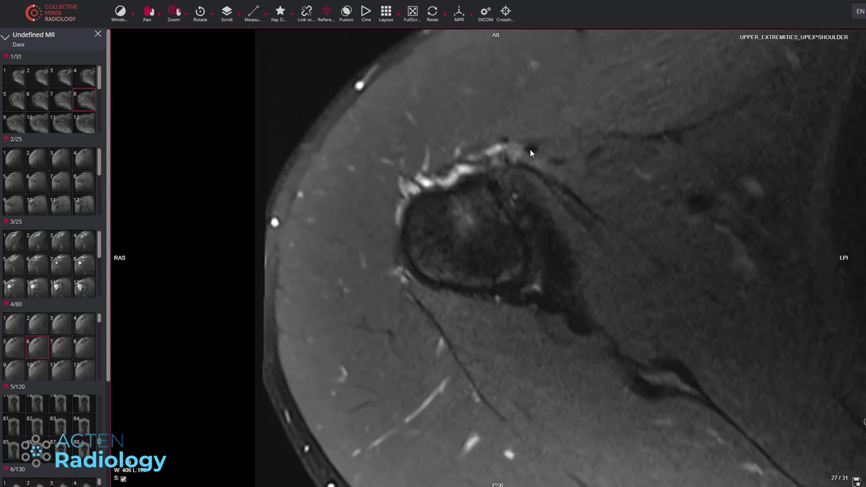
Compare the anterior humeral head and subscapularis insertion on the magnified axial series, moving back and forth between slices 17 and 27
{"action": "scroll", "coordinate": [533, 160], "scroll_direction": "down", "scroll_amount": 1}
{"action": "scroll", "coordinate": [525, 167], "scroll_direction": "up", "scroll_amount": 13}
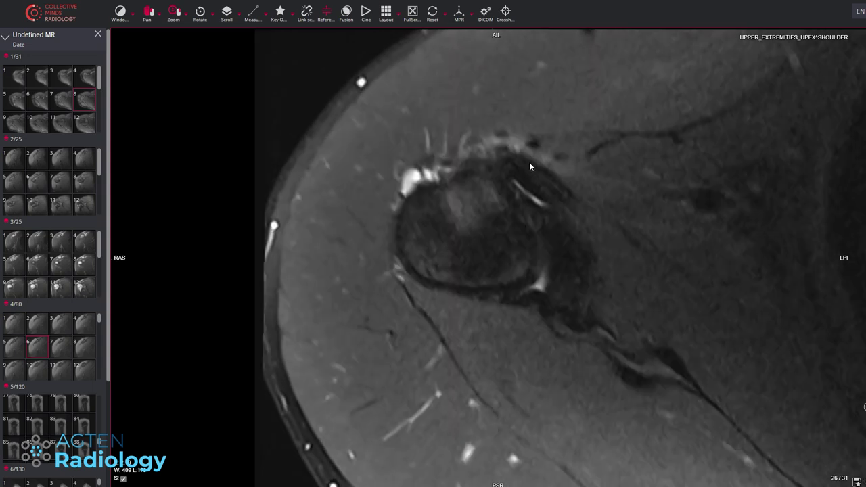
{"action": "scroll", "coordinate": [545, 133], "scroll_direction": "down", "scroll_amount": 2}
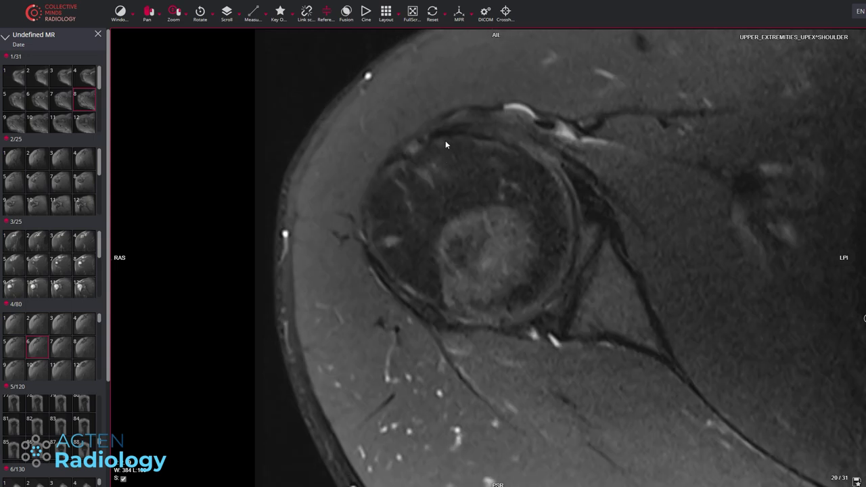
{"action": "scroll", "coordinate": [445, 144], "scroll_direction": "up", "scroll_amount": 2}
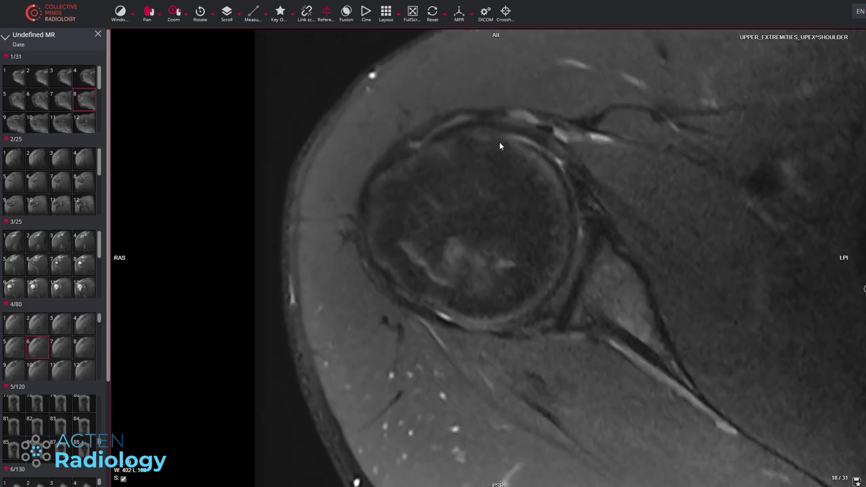
{"action": "scroll", "coordinate": [500, 145], "scroll_direction": "down", "scroll_amount": 1}
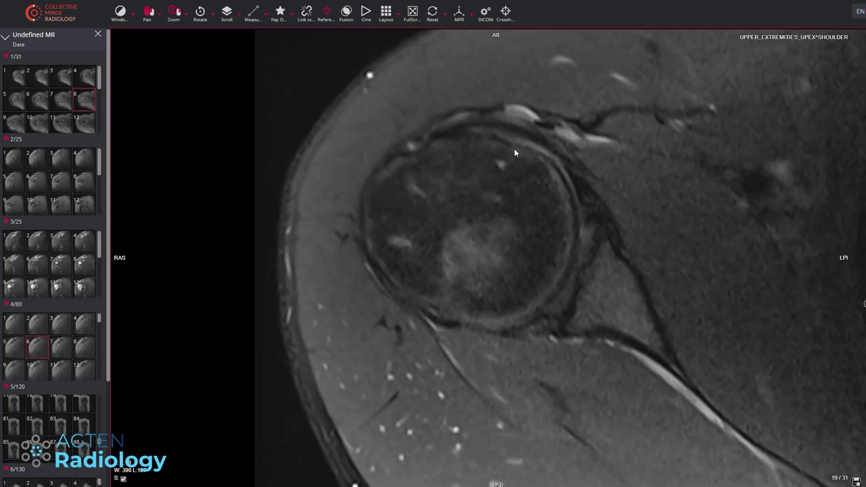
{"action": "scroll", "coordinate": [535, 144], "scroll_direction": "down", "scroll_amount": 2}
{"action": "scroll", "coordinate": [545, 135], "scroll_direction": "up", "scroll_amount": 2}
{"action": "scroll", "coordinate": [525, 128], "scroll_direction": "down", "scroll_amount": 1}
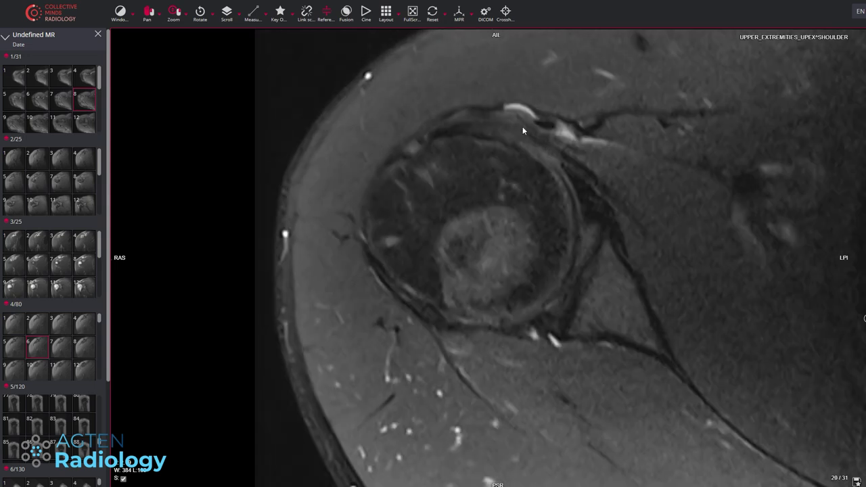
{"action": "scroll", "coordinate": [547, 130], "scroll_direction": "up", "scroll_amount": 7}
{"action": "scroll", "coordinate": [544, 163], "scroll_direction": "down", "scroll_amount": 4}
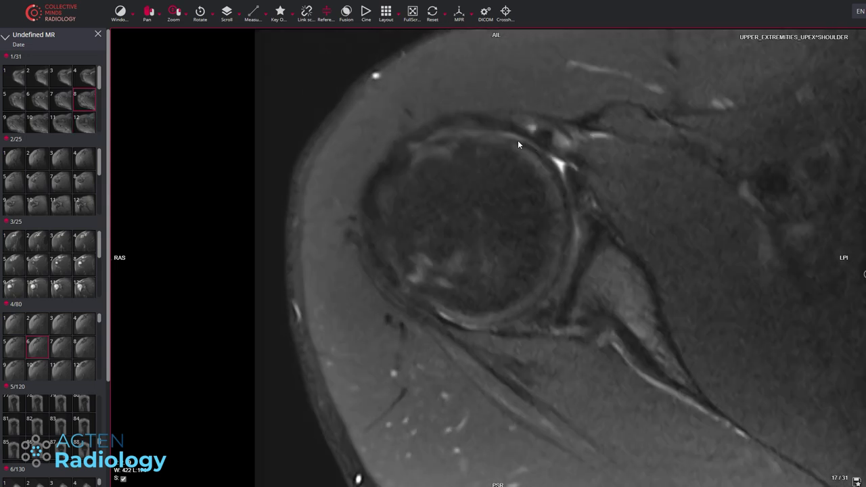
Follow the anterior tendons and biceps groove on the axial series down to slice 29, and back up to slice 12
{"action": "scroll", "coordinate": [518, 140], "scroll_direction": "down", "scroll_amount": 10}
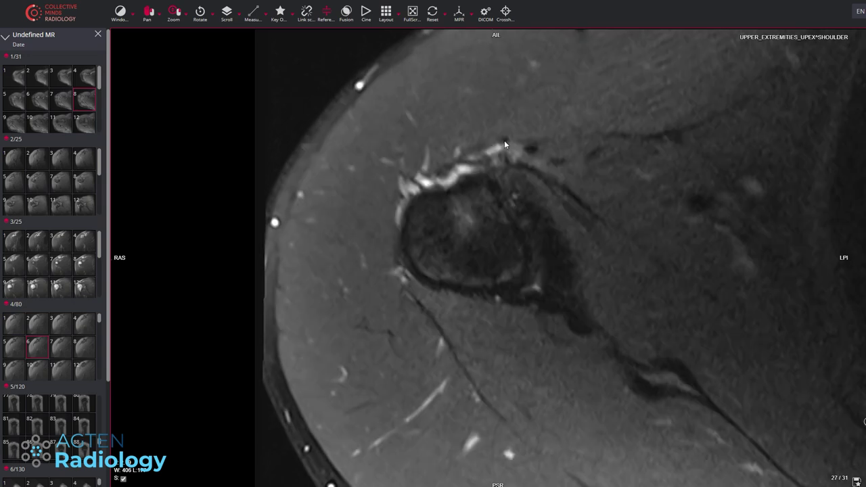
{"action": "scroll", "coordinate": [507, 147], "scroll_direction": "down", "scroll_amount": 2}
{"action": "scroll", "coordinate": [504, 142], "scroll_direction": "up", "scroll_amount": 6}
{"action": "scroll", "coordinate": [501, 136], "scroll_direction": "down", "scroll_amount": 4}
{"action": "scroll", "coordinate": [507, 144], "scroll_direction": "down", "scroll_amount": 2}
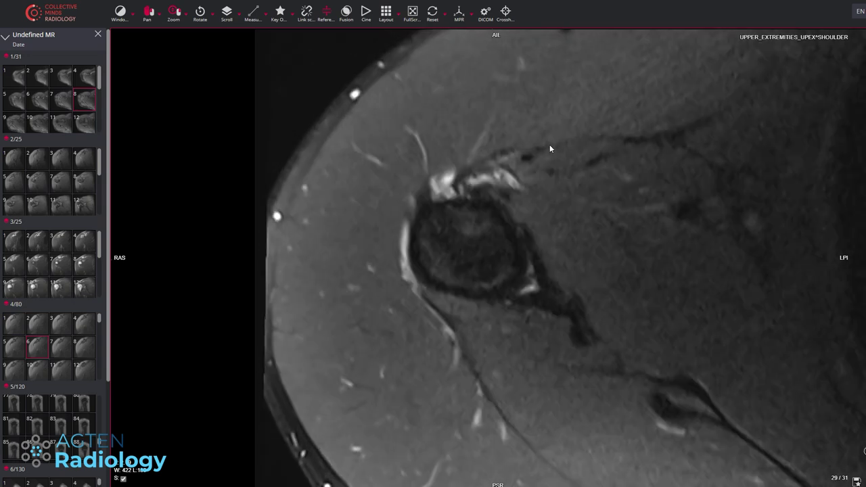
{"action": "scroll", "coordinate": [505, 163], "scroll_direction": "up", "scroll_amount": 7}
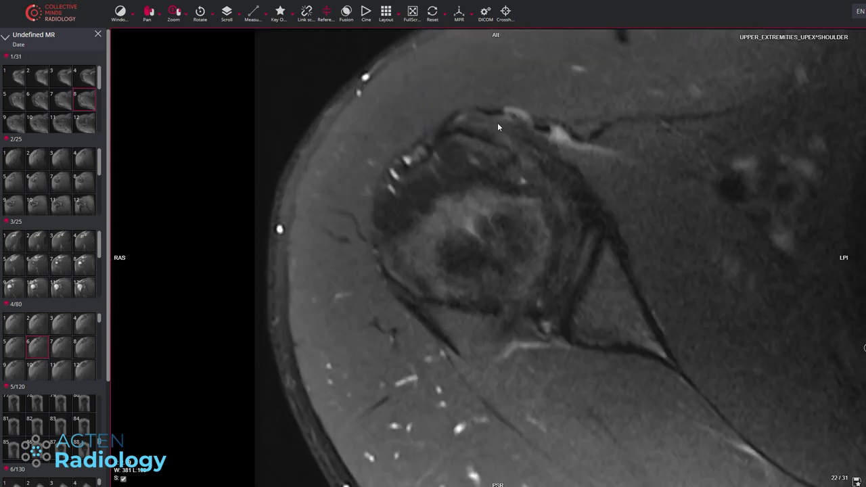
{"action": "scroll", "coordinate": [498, 129], "scroll_direction": "up", "scroll_amount": 7}
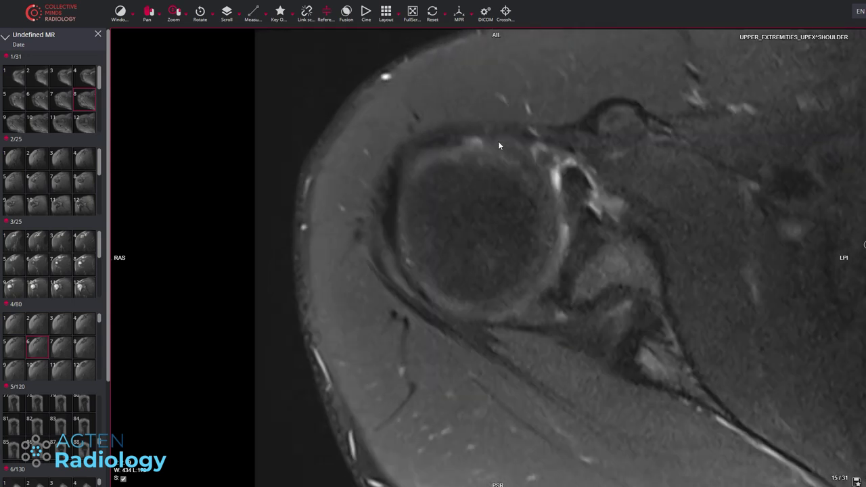
{"action": "scroll", "coordinate": [499, 149], "scroll_direction": "up", "scroll_amount": 3}
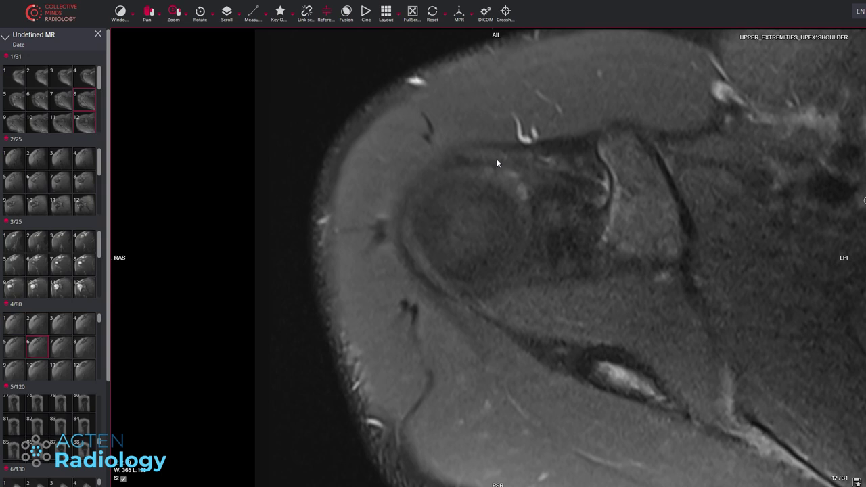
Inspect the anterior edge of the humeral head and the adjacent bright fluid on axial slices 19 to 22
{"action": "scroll", "coordinate": [498, 163], "scroll_direction": "down", "scroll_amount": 10}
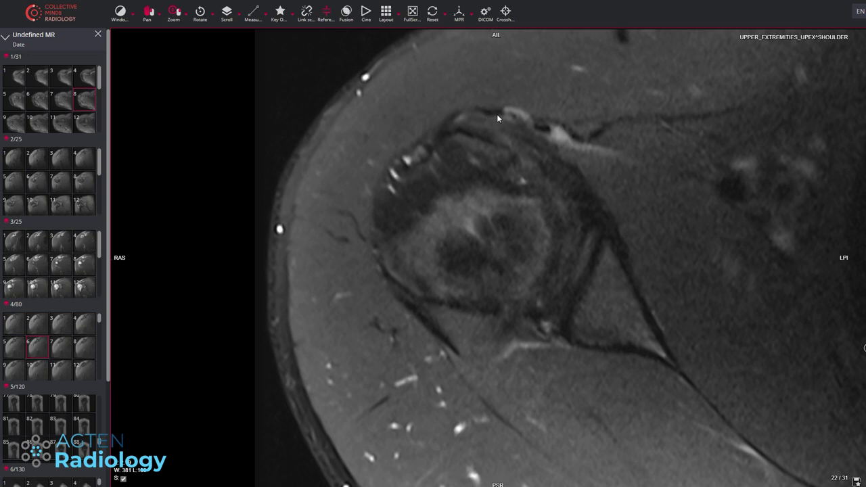
{"action": "scroll", "coordinate": [494, 118], "scroll_direction": "up", "scroll_amount": 4}
{"action": "scroll", "coordinate": [491, 118], "scroll_direction": "down", "scroll_amount": 3}
{"action": "scroll", "coordinate": [491, 119], "scroll_direction": "up", "scroll_amount": 3}
{"action": "scroll", "coordinate": [493, 120], "scroll_direction": "down", "scroll_amount": 2}
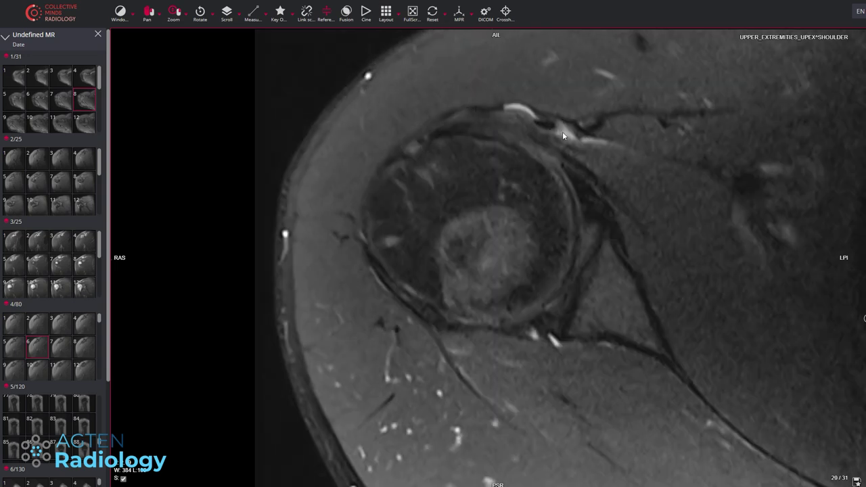
{"action": "scroll", "coordinate": [415, 141], "scroll_direction": "down", "scroll_amount": 3}
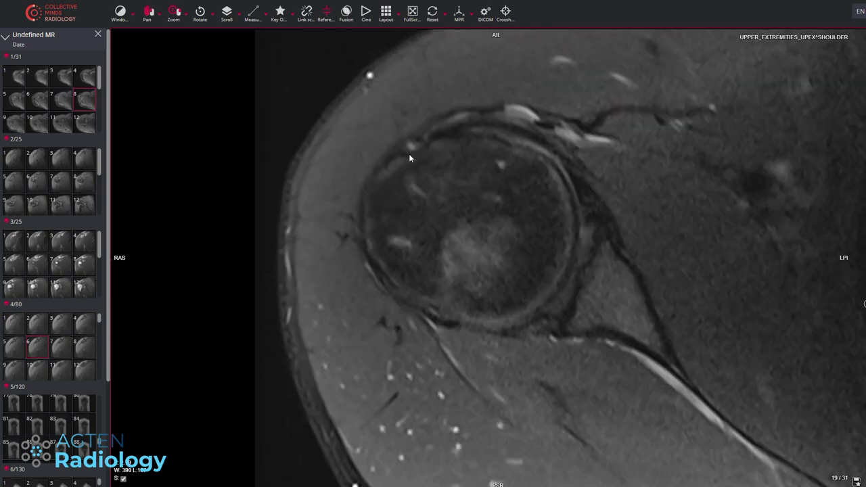
{"action": "scroll", "coordinate": [419, 166], "scroll_direction": "up", "scroll_amount": 2}
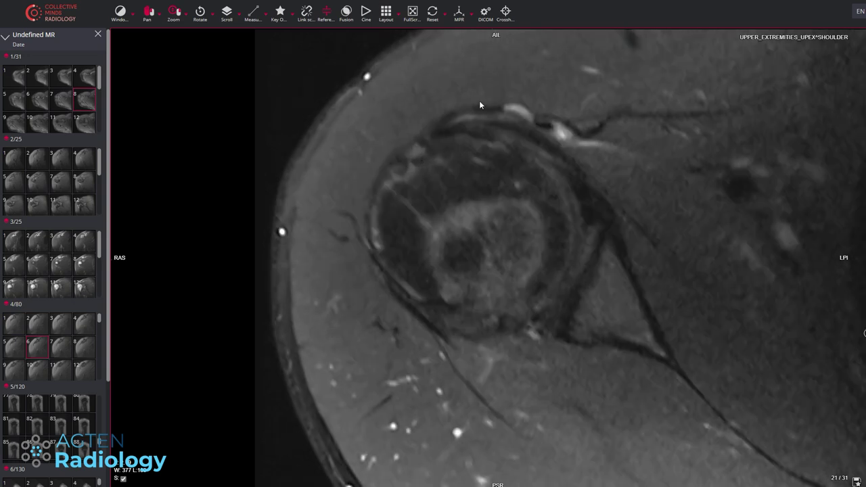
Magnify the humeral head further and re-examine its anterior margin and overlying tendon on axial slices 19 to 23
{"action": "scroll", "coordinate": [329, 131], "scroll_direction": "up", "scroll_amount": 2}
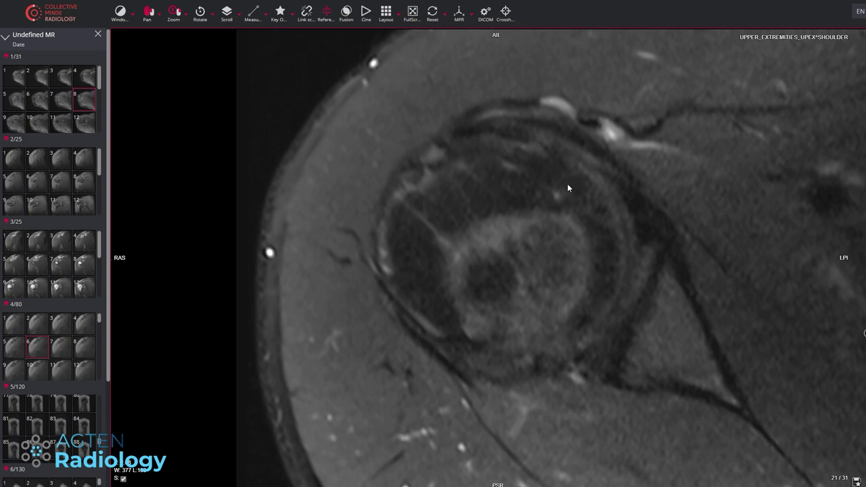
{"action": "scroll", "coordinate": [569, 126], "scroll_direction": "up", "scroll_amount": 2}
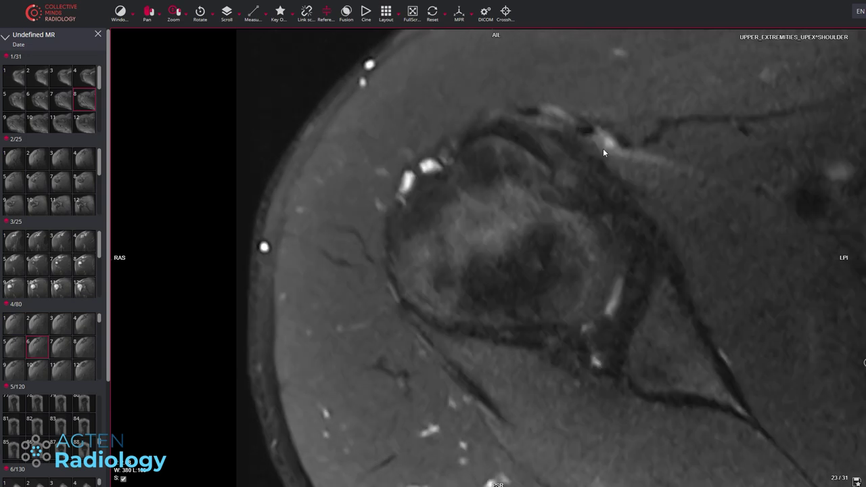
{"action": "scroll", "coordinate": [594, 138], "scroll_direction": "up", "scroll_amount": 4}
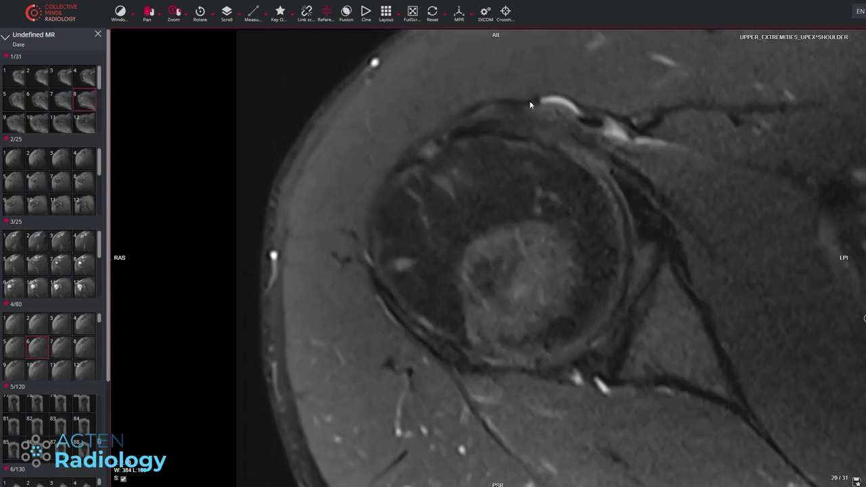
{"action": "scroll", "coordinate": [584, 147], "scroll_direction": "down", "scroll_amount": 5}
{"action": "scroll", "coordinate": [488, 152], "scroll_direction": "down", "scroll_amount": 2}
{"action": "scroll", "coordinate": [438, 169], "scroll_direction": "up", "scroll_amount": 1}
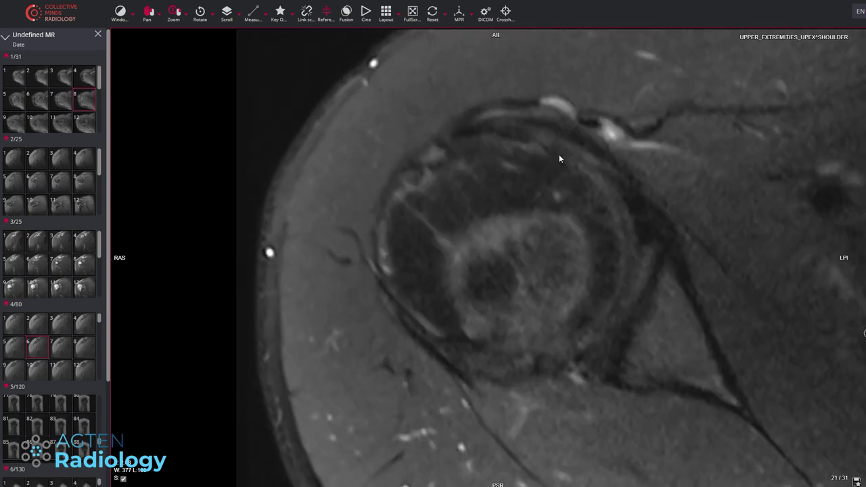
{"action": "scroll", "coordinate": [540, 160], "scroll_direction": "up", "scroll_amount": 1}
{"action": "scroll", "coordinate": [578, 125], "scroll_direction": "down", "scroll_amount": 1}
{"action": "scroll", "coordinate": [405, 100], "scroll_direction": "up", "scroll_amount": 2}
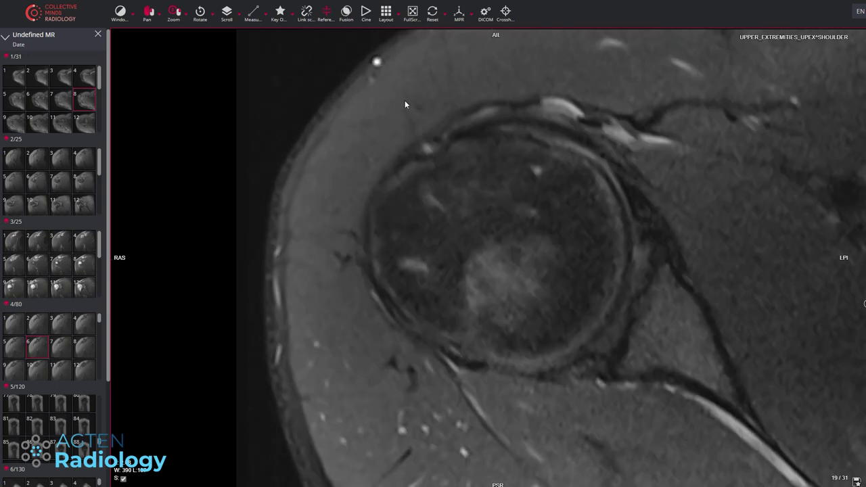